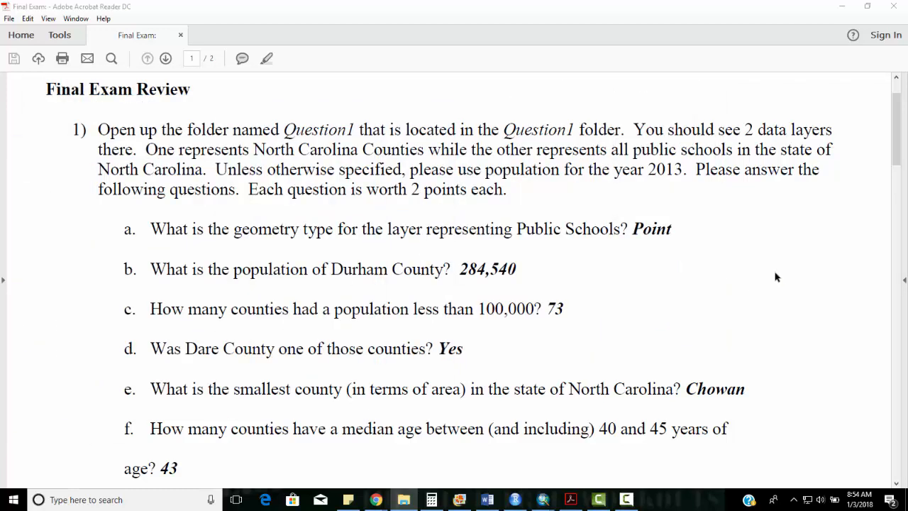
- Look at the contents of the Question1 folder inside Final_Exam_Data, and minimize the folder window
mouse_move(896, 129)
left_mouse_down()
mouse_move(898, 176)
mouse_move(906, 143)
mouse_move(907, 133)
mouse_move(894, 170)
mouse_move(898, 344)
mouse_move(899, 266)
mouse_move(902, 283)
mouse_move(889, 401)
mouse_move(907, 132)
mouse_move(897, 142)
left_mouse_up()
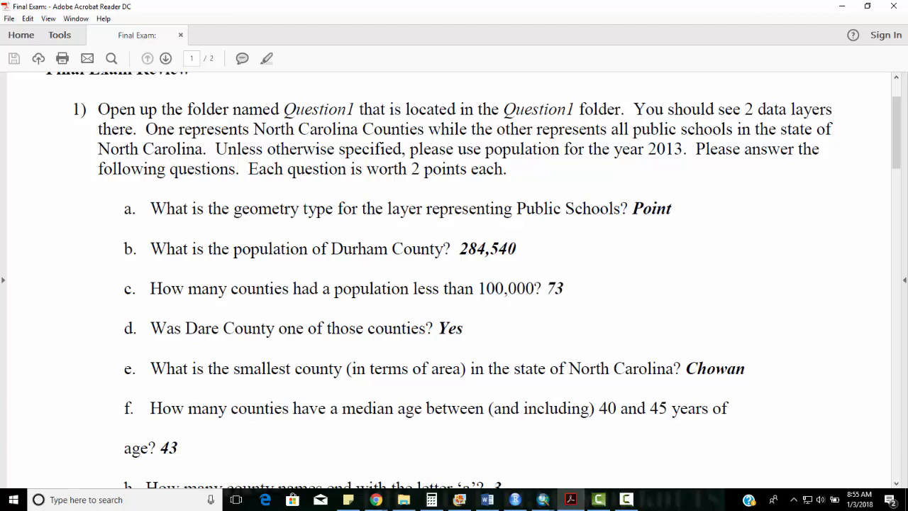
left_click(403, 499)
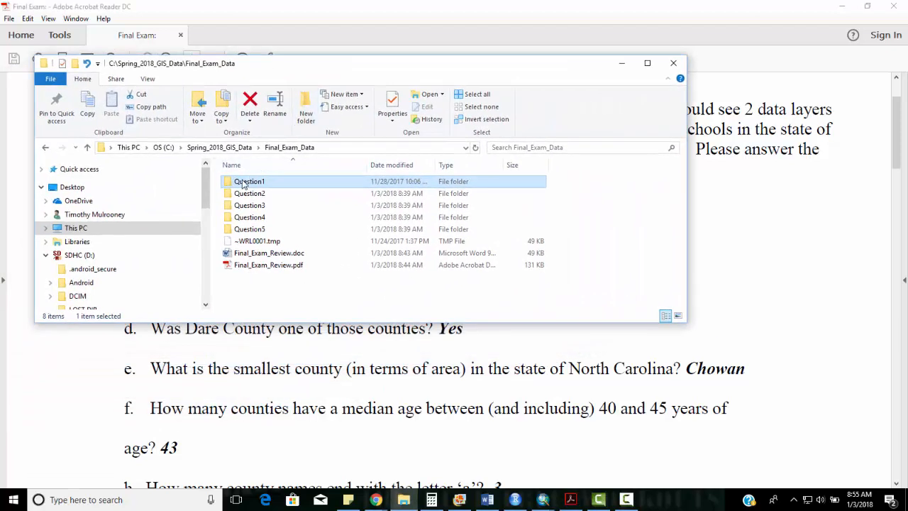
double_click(289, 181)
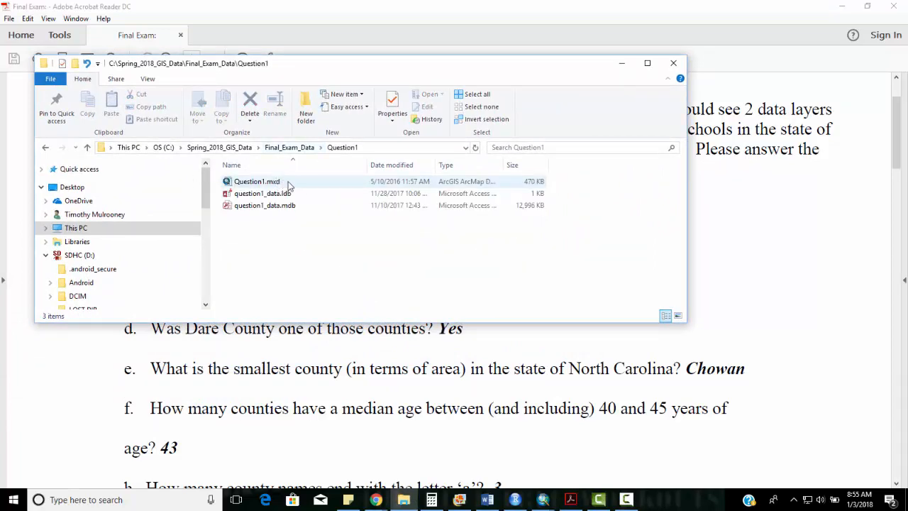
left_click(621, 63)
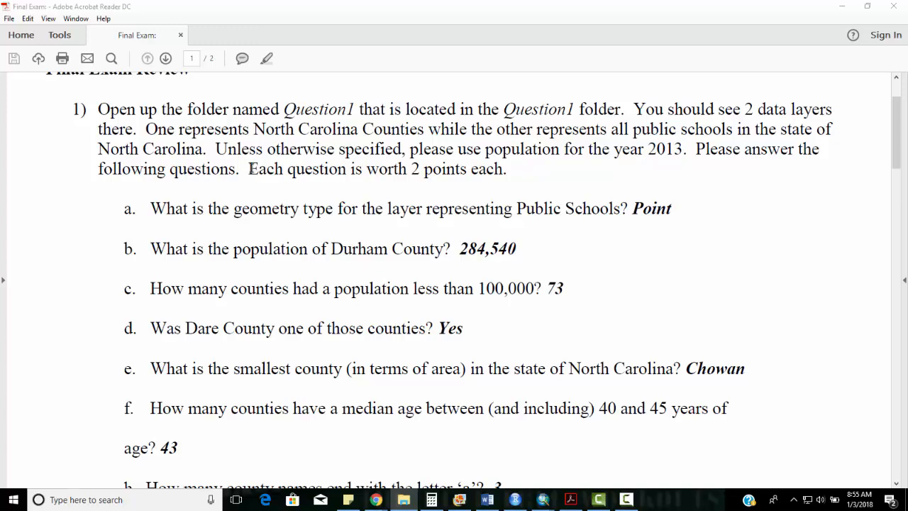
- Switch to the Question1.mxd map in ArcMap and move the exam review PDF window off the map
double_click(665, 13)
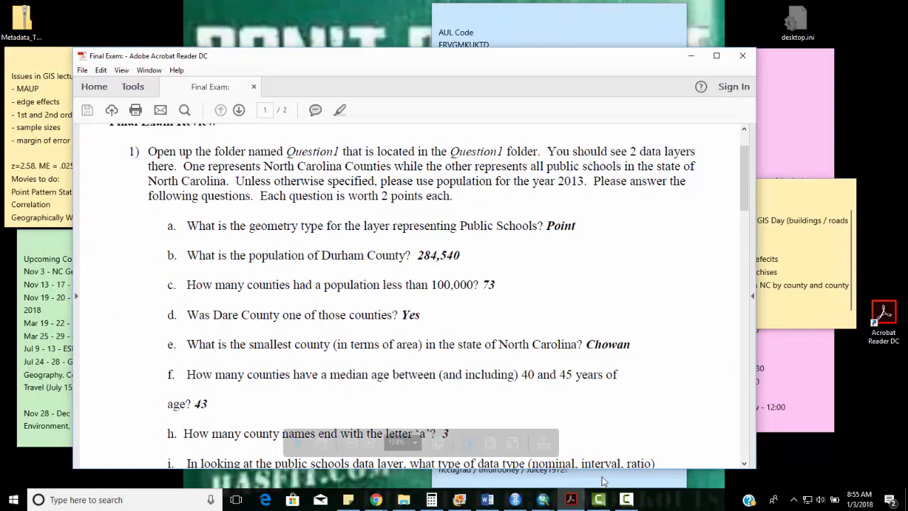
left_click(543, 500)
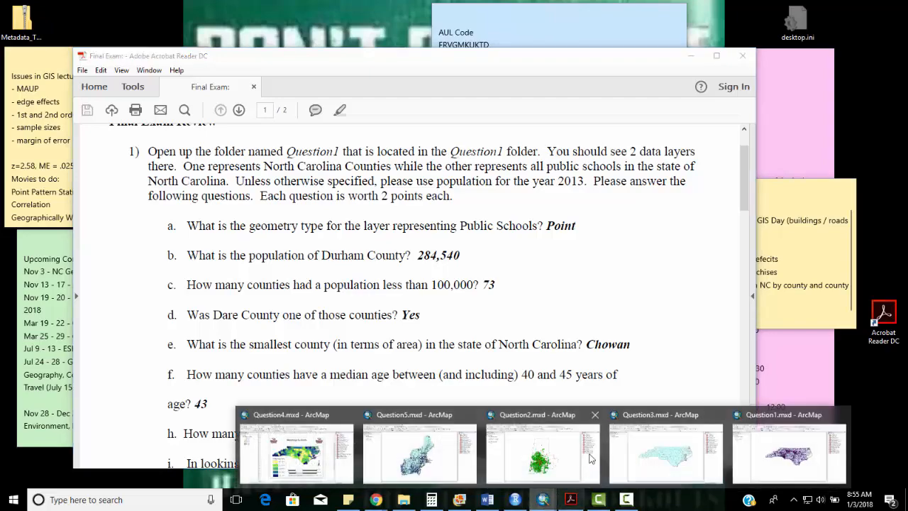
left_click(787, 412)
left_click(571, 500)
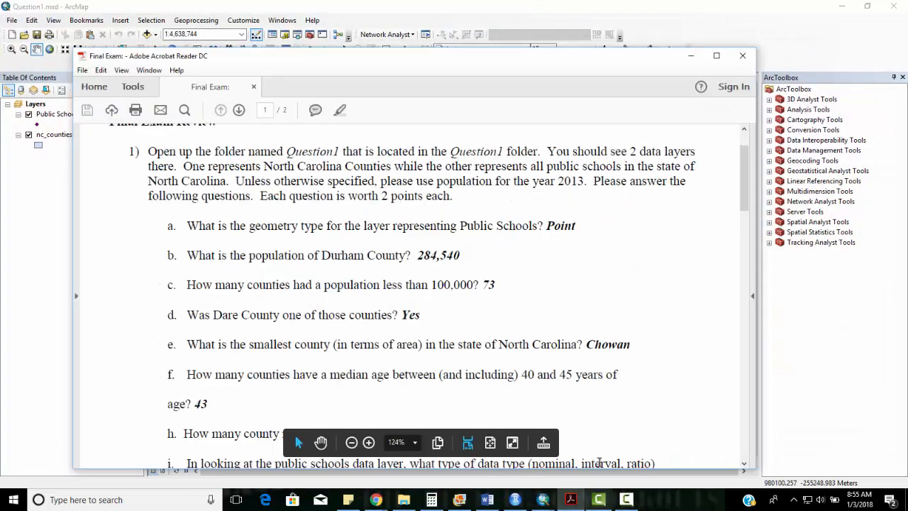
left_click_drag(593, 56, 0, 195)
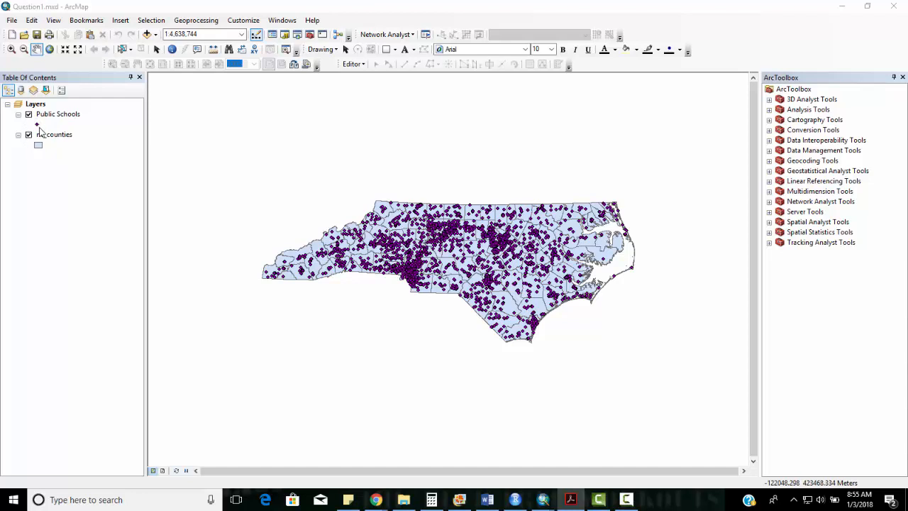
- Check the geometry type of the Public Schools layer in the source information of its layer properties
left_click(75, 115)
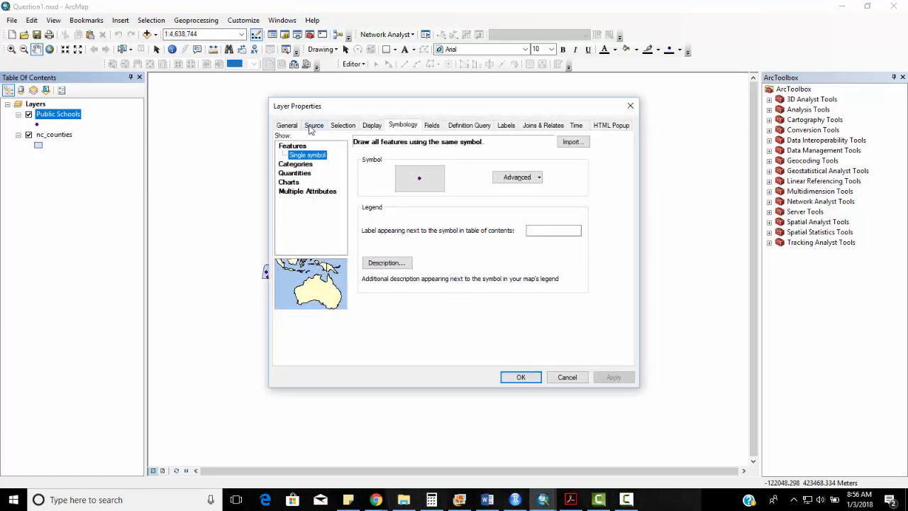
left_click(313, 126)
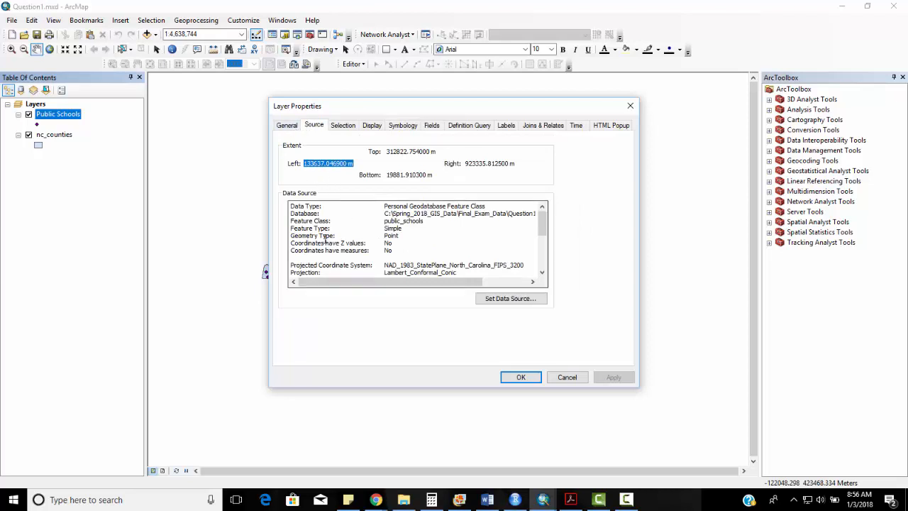
left_click(521, 377)
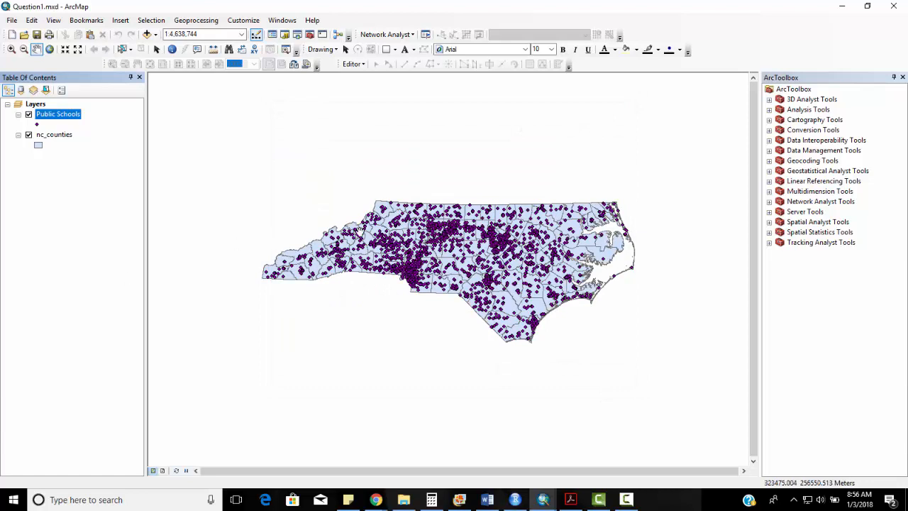
- Hide the Public Schools layer and label the features of the nc_counties layer
left_click(28, 114)
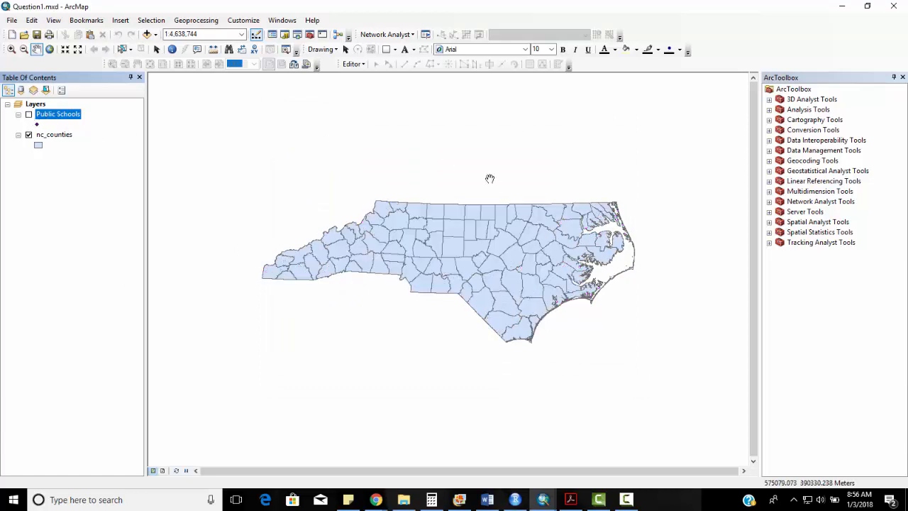
left_click(62, 138)
right_click(62, 140)
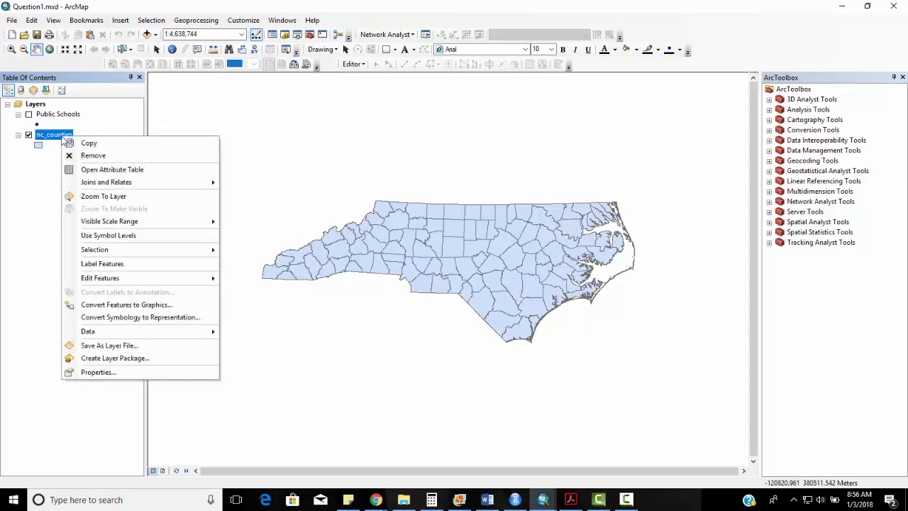
left_click(103, 264)
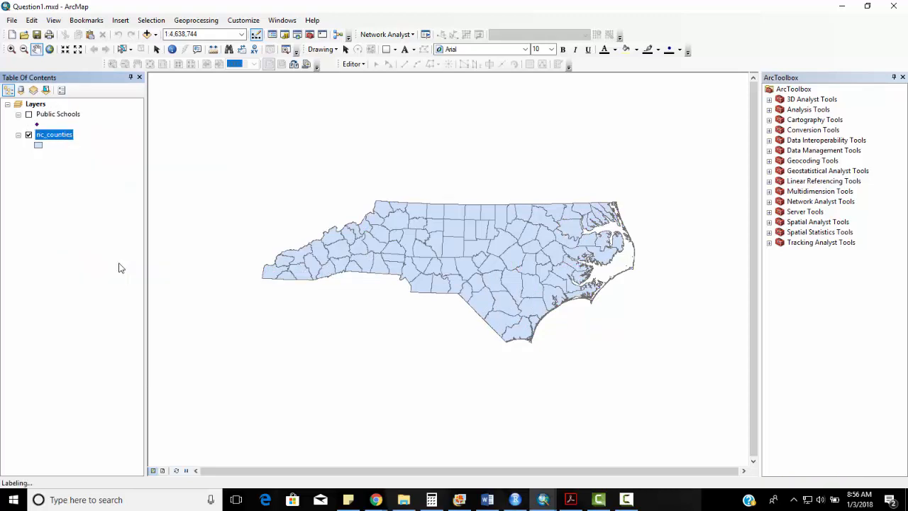
- Identify Durham County on the map to read its 2013 population, and close the results
left_click(11, 49)
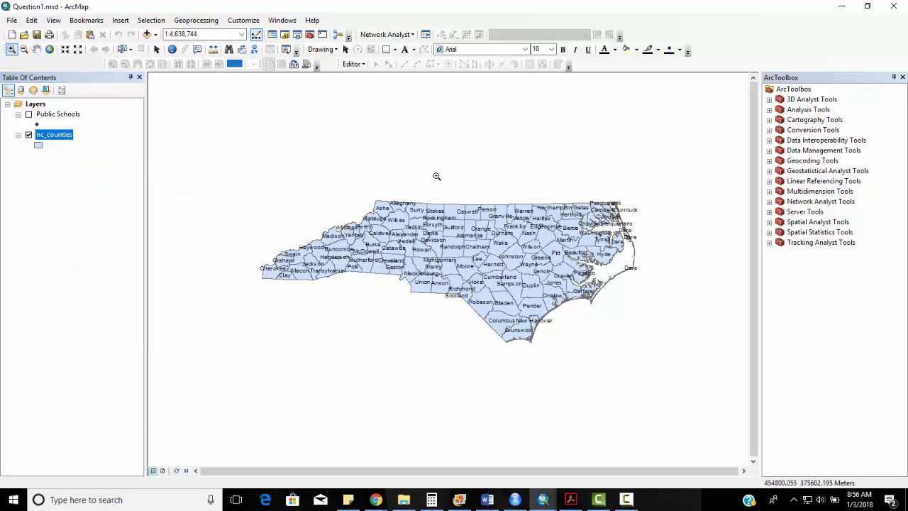
left_click_drag(449, 178, 576, 269)
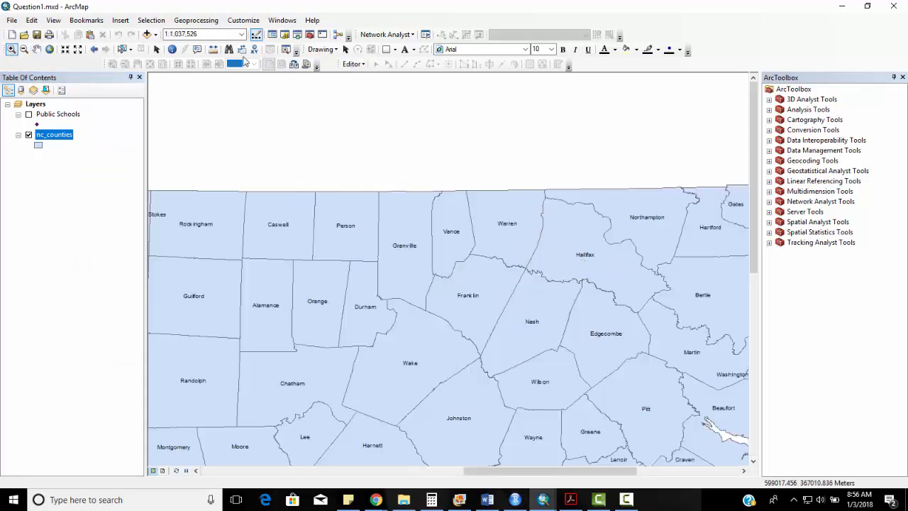
left_click(171, 49)
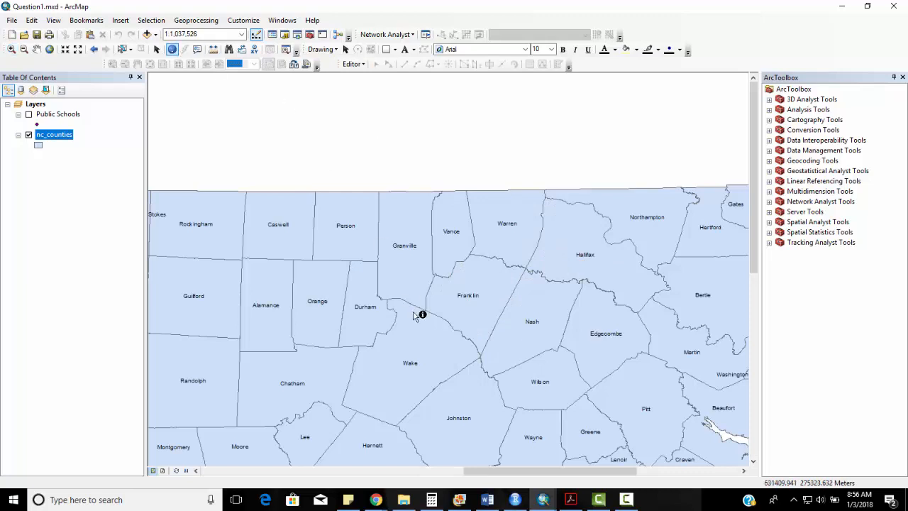
left_click(370, 310)
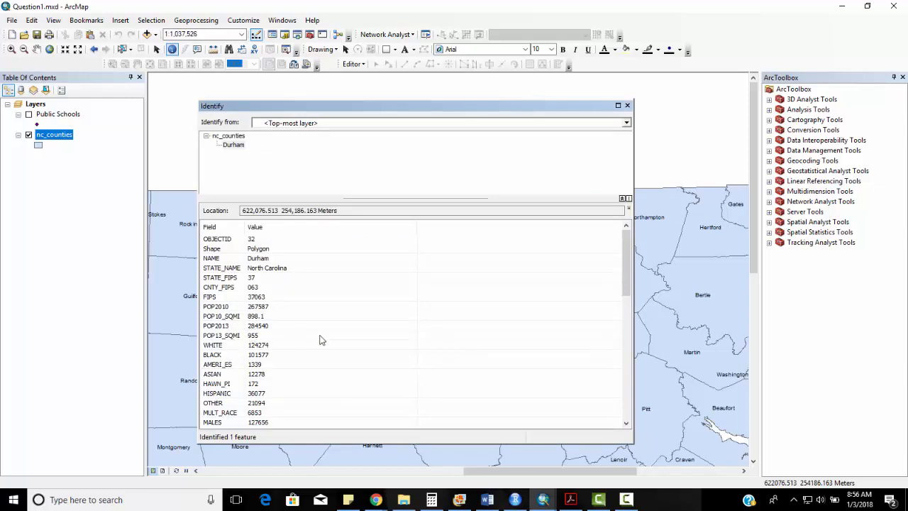
left_click(628, 105)
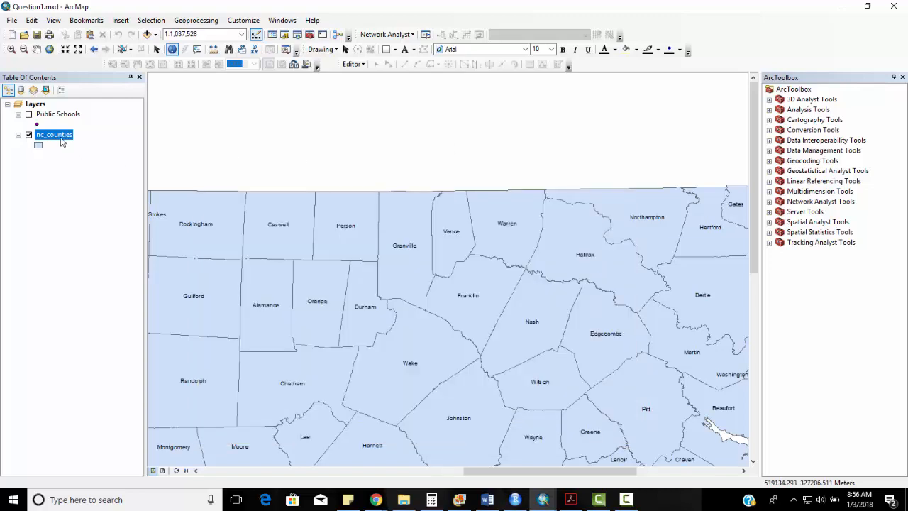
- Open the nc_counties attribute table and sort it by NAME in ascending order
right_click(63, 136)
left_click(81, 171)
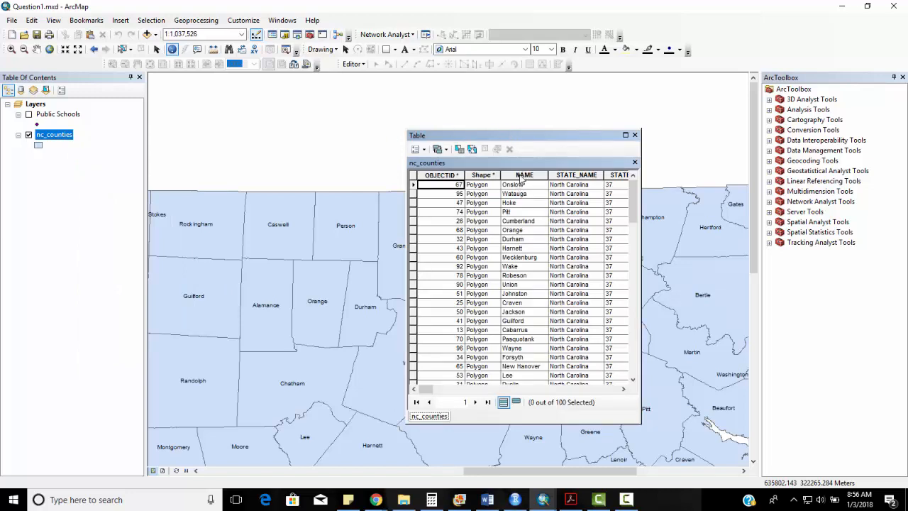
right_click(521, 171)
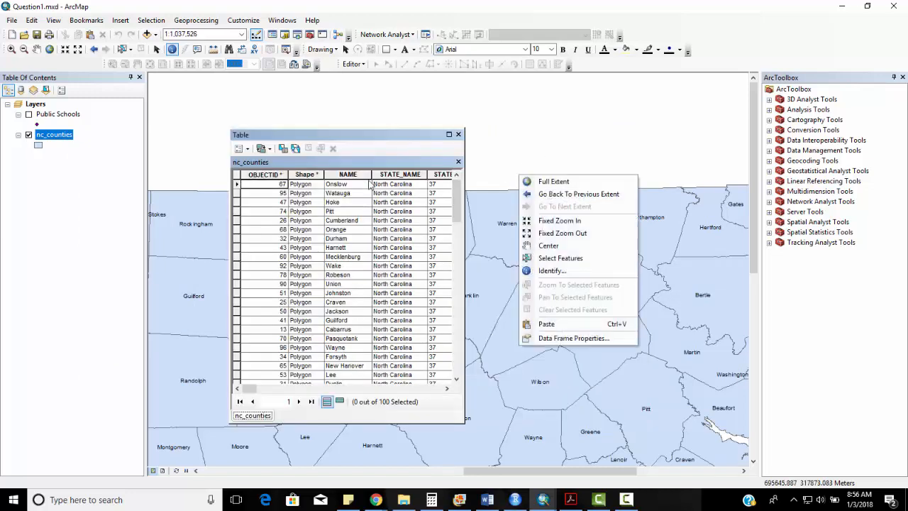
right_click(345, 174)
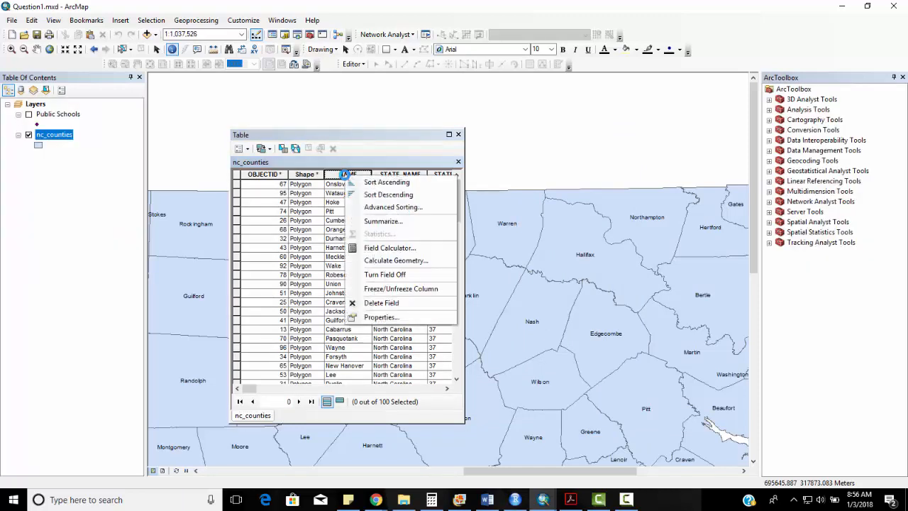
left_click(374, 184)
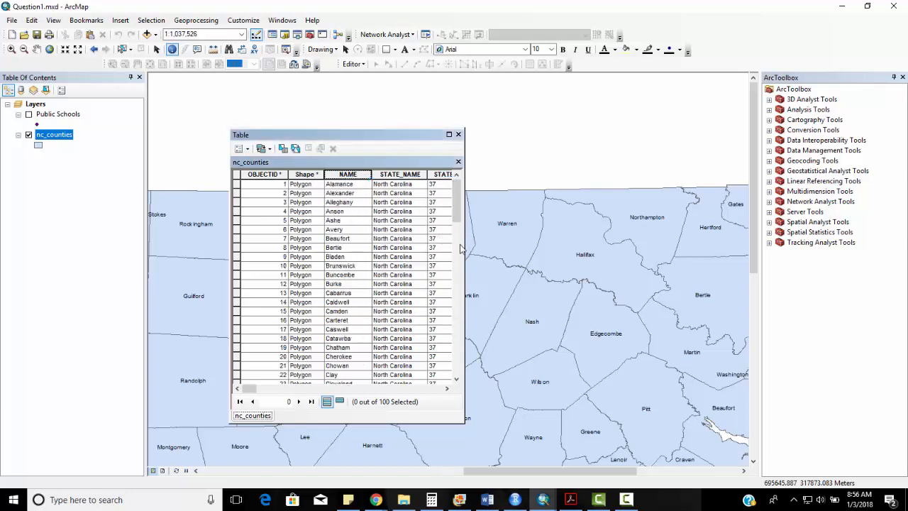
- Select Durham's record in the attribute table and widen the table window to show the POP2013 column
left_click_drag(465, 374, 593, 374)
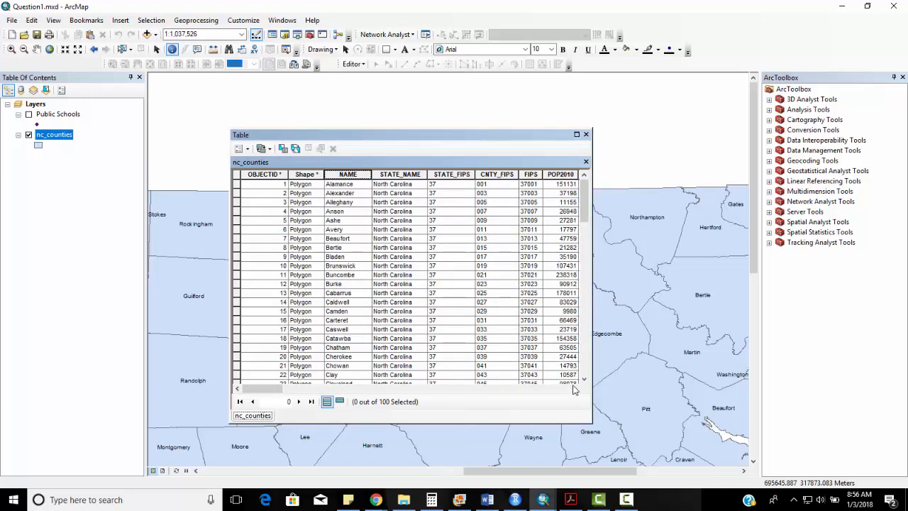
left_click(583, 379)
scroll(583, 379, "down", 4)
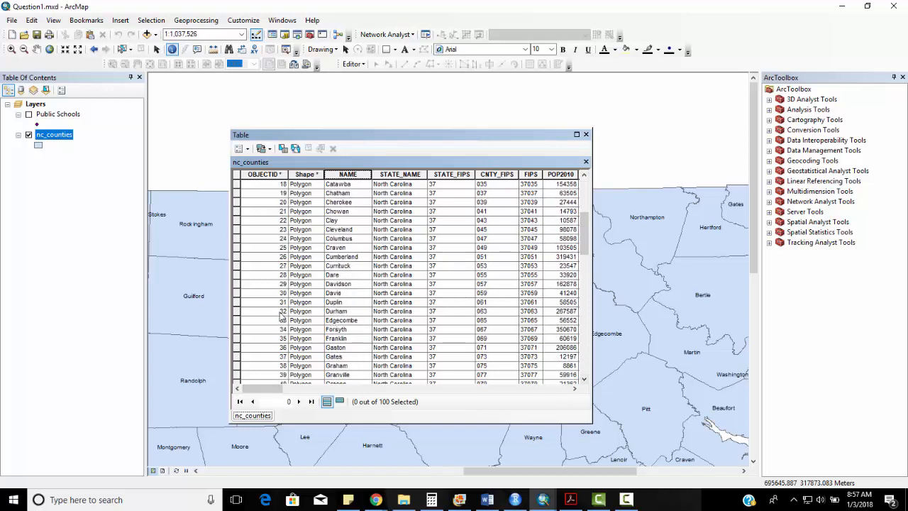
left_click(237, 312)
left_click_drag(592, 311, 767, 301)
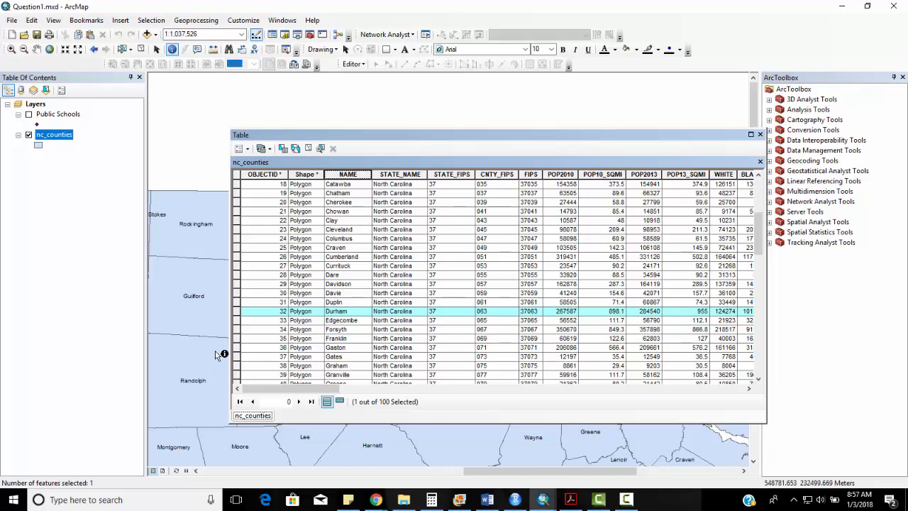
- Sort the county table by POP2013 in ascending order and view the least populated counties
left_click(646, 172)
right_click(647, 174)
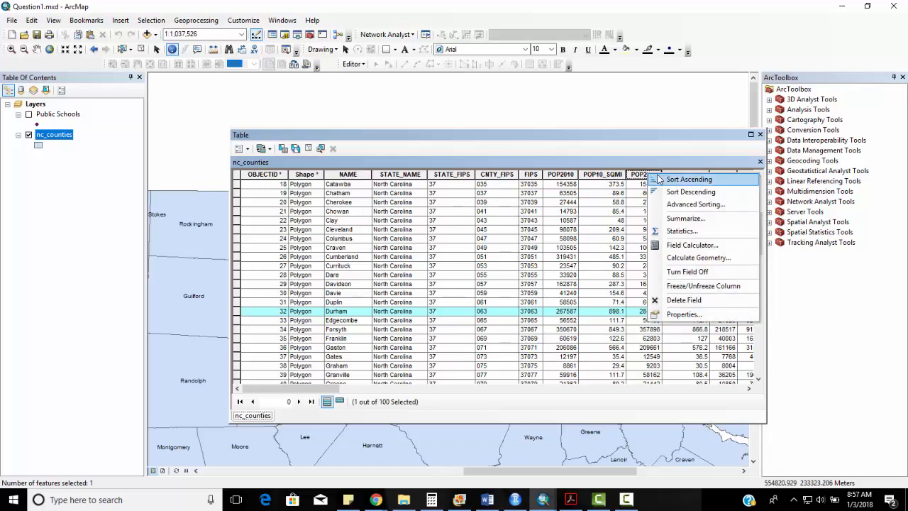
left_click(660, 178)
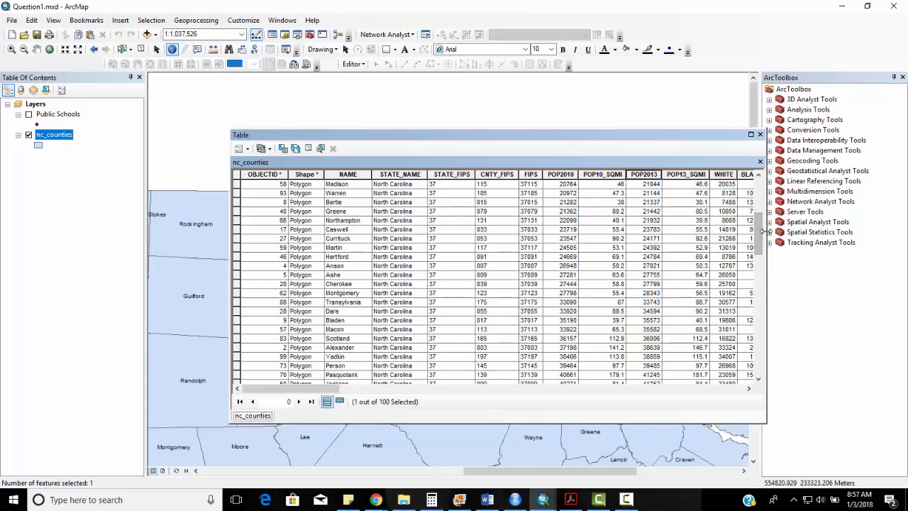
left_click_drag(756, 241, 757, 211)
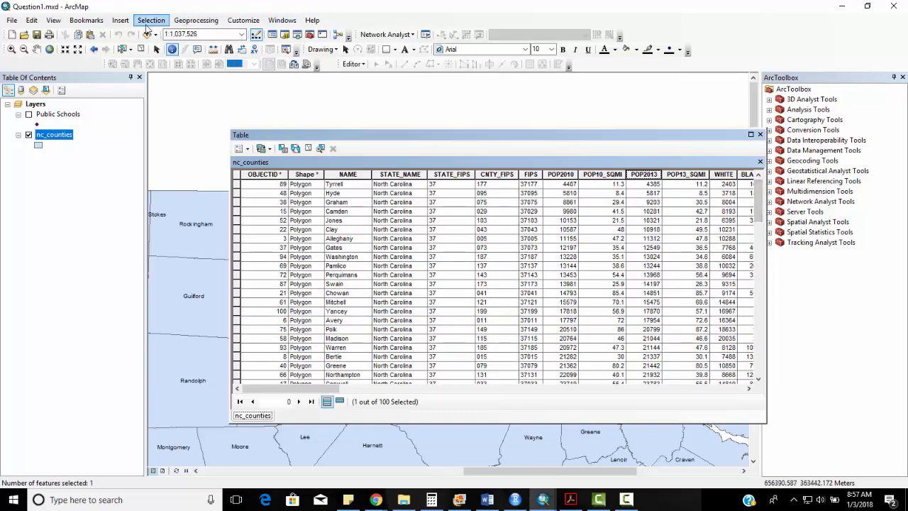
- Select the nc_counties features matching [POP2013] <100000 with Select By Attributes, verifying the expression before applying it
left_click(149, 24)
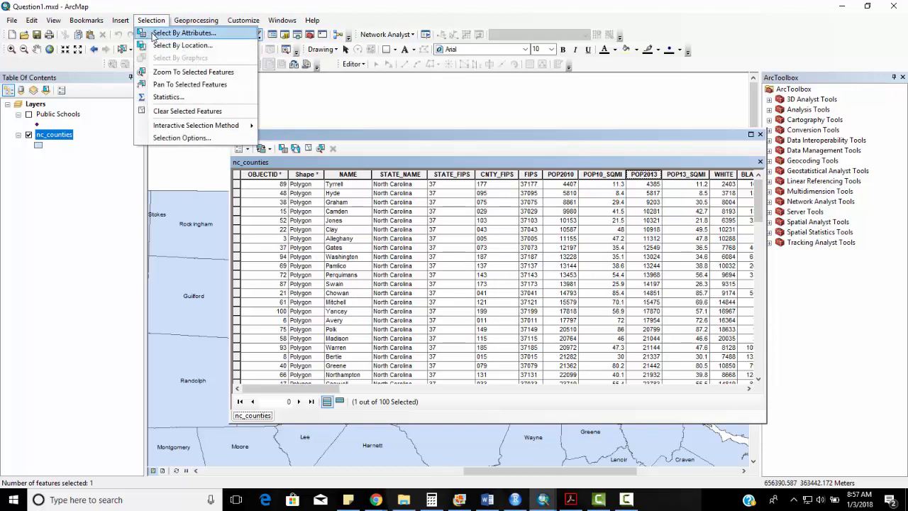
left_click(151, 33)
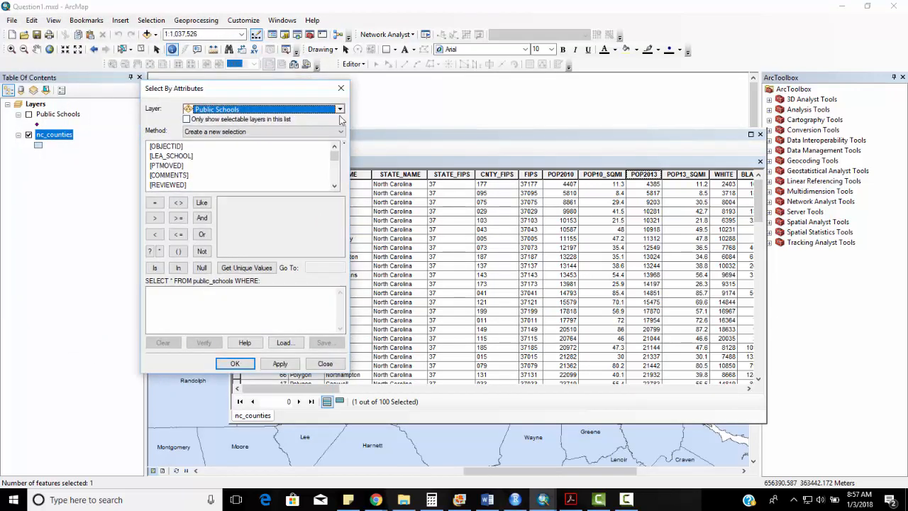
left_click(340, 110)
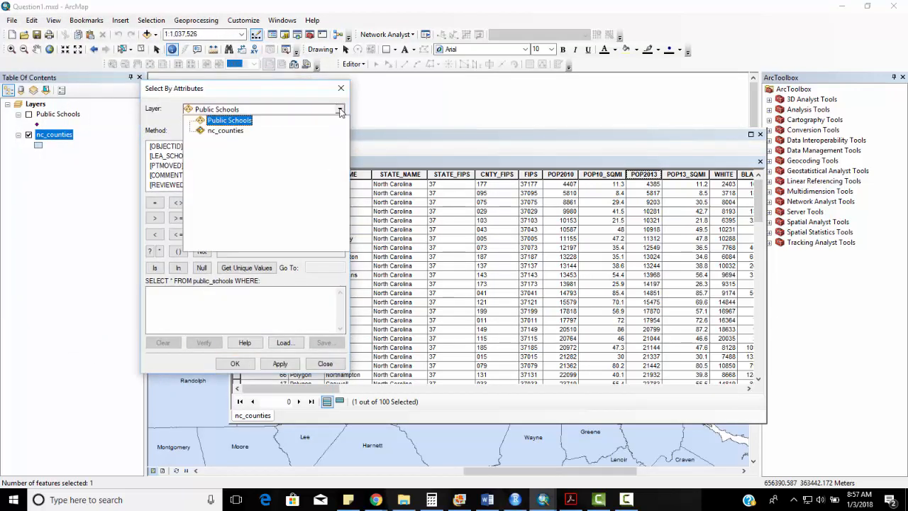
left_click(227, 130)
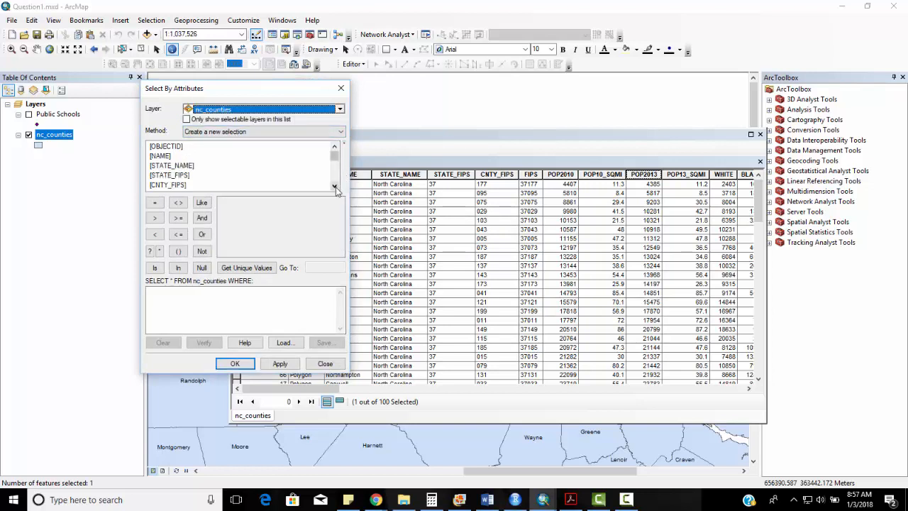
scroll(334, 186, "down", 5)
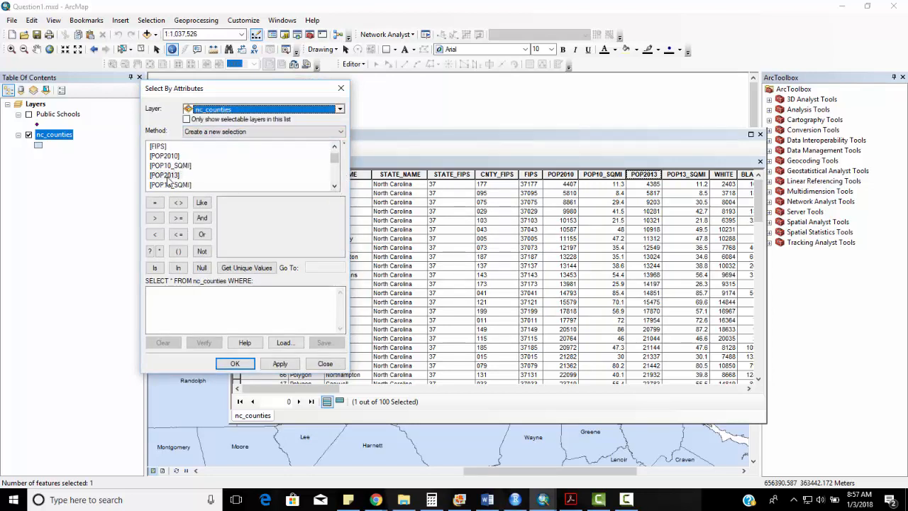
double_click(165, 175)
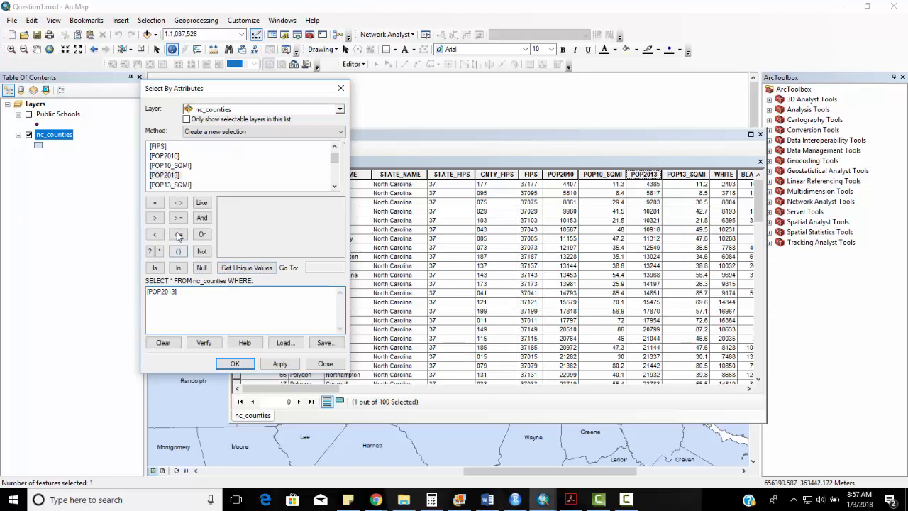
left_click(150, 237)
left_click(204, 343)
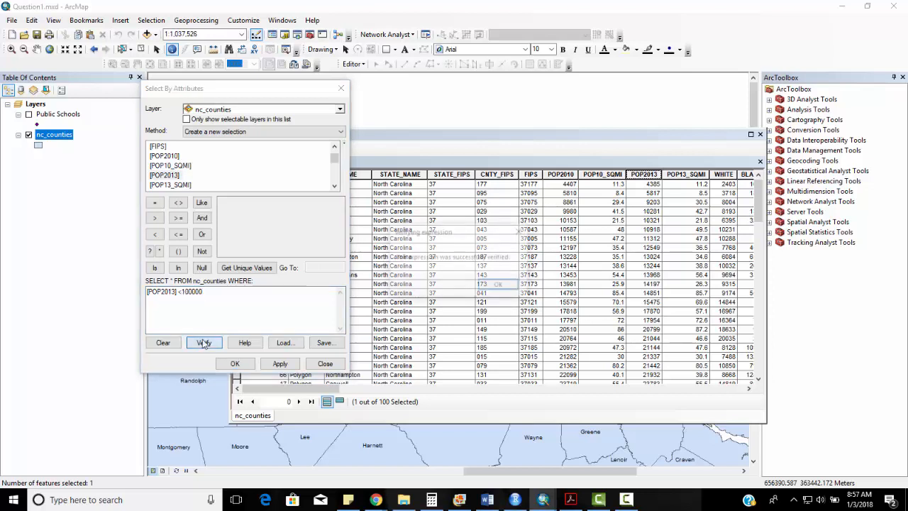
left_click(500, 286)
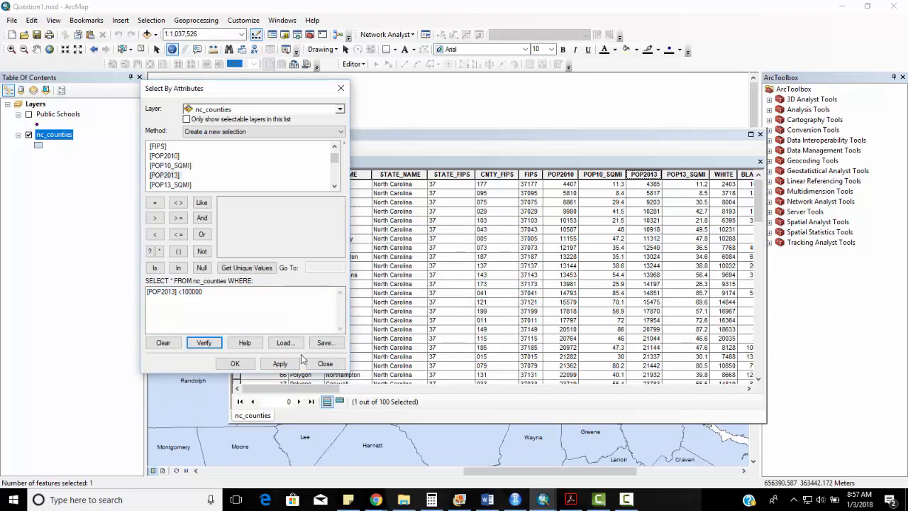
left_click(280, 364)
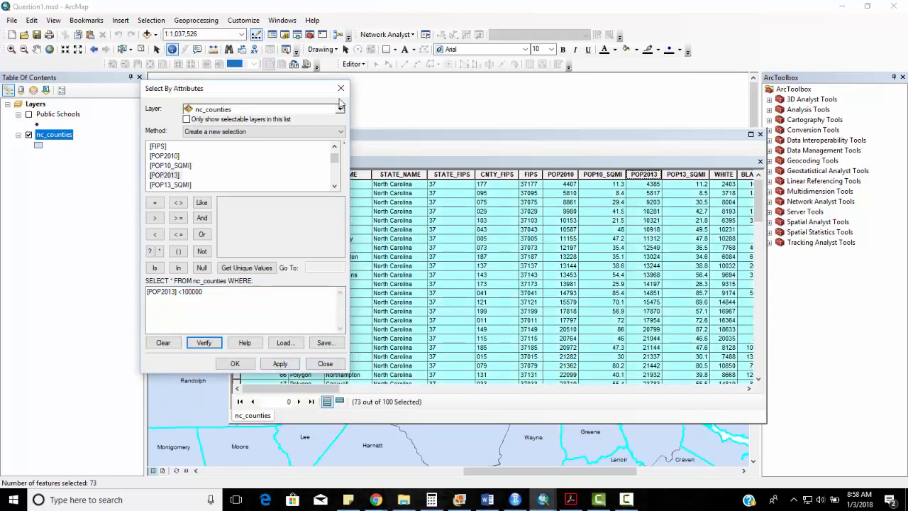
- Place the query dialog and the county table side by side, and show only the selected records in the table
left_click_drag(296, 91, 201, 105)
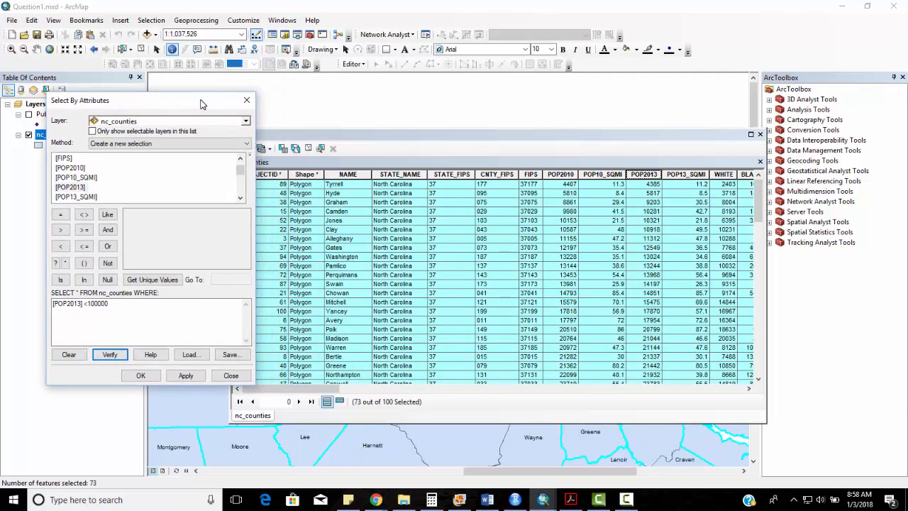
left_click(461, 137)
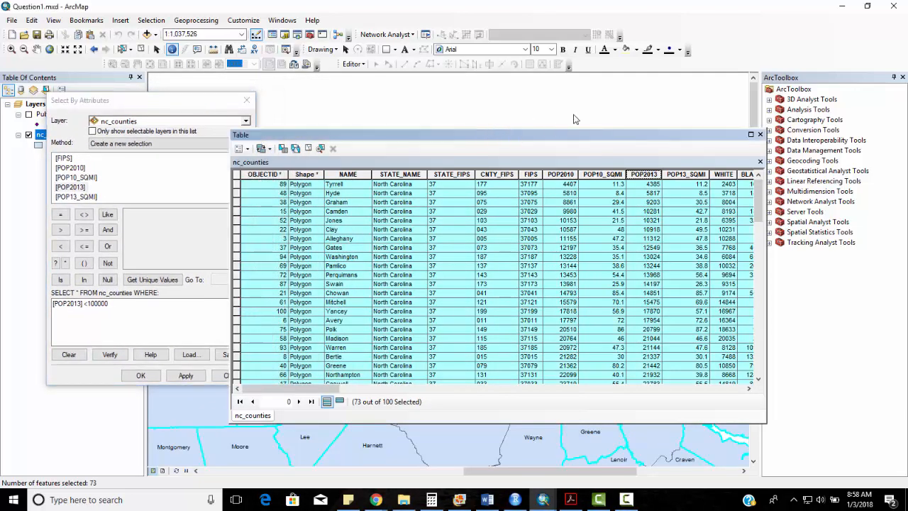
left_click_drag(583, 126, 655, 100)
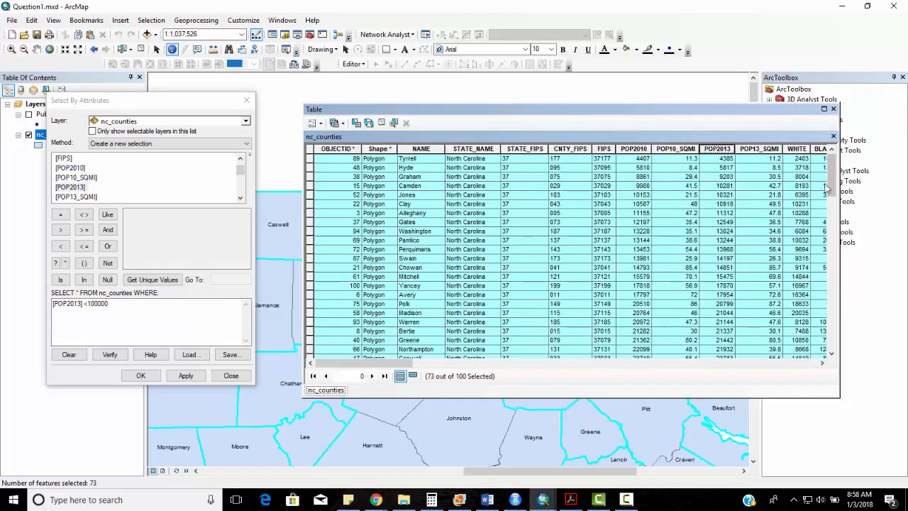
left_click(834, 223)
scroll(835, 224, "up", 3)
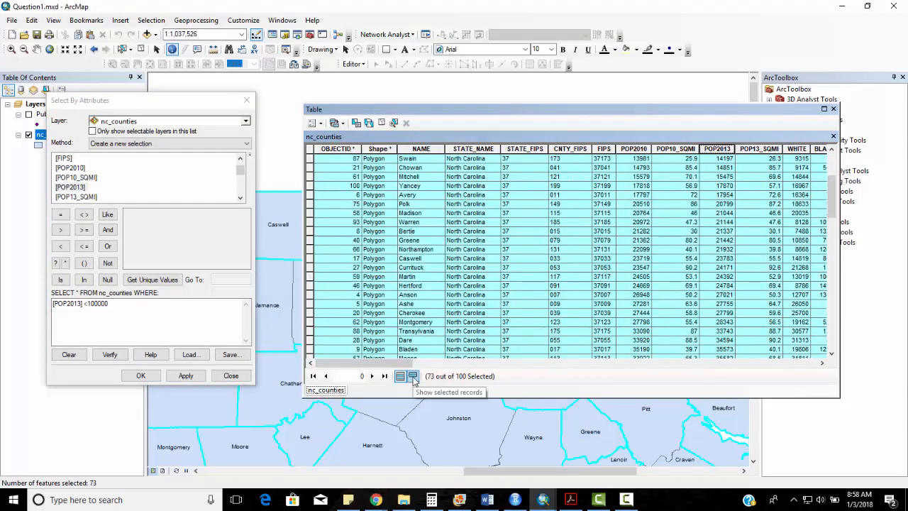
left_click(413, 377)
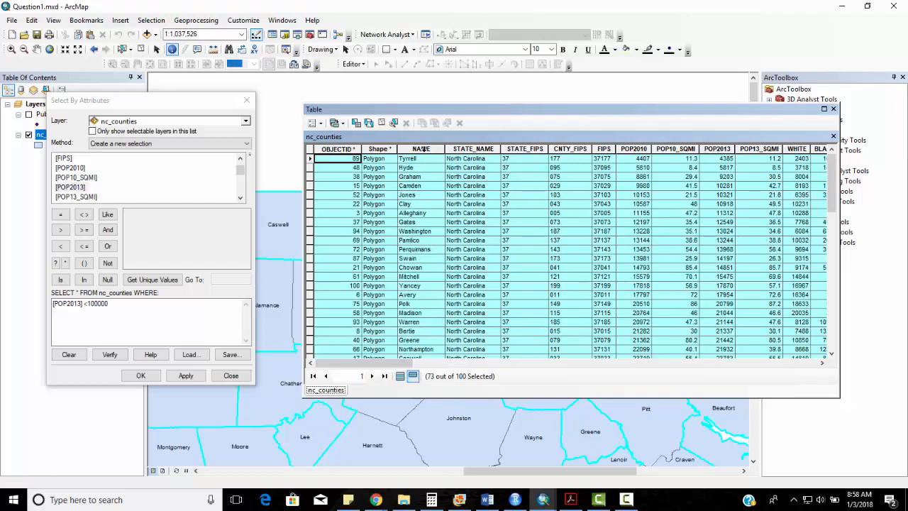
- Sort the selected counties by NAME in ascending order and look through the records
right_click(424, 149)
left_click(436, 159)
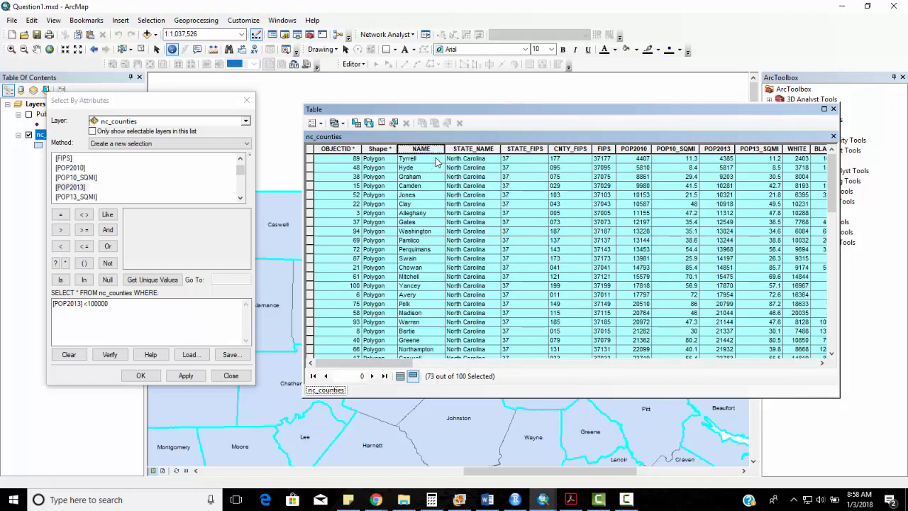
left_click_drag(833, 187, 837, 212)
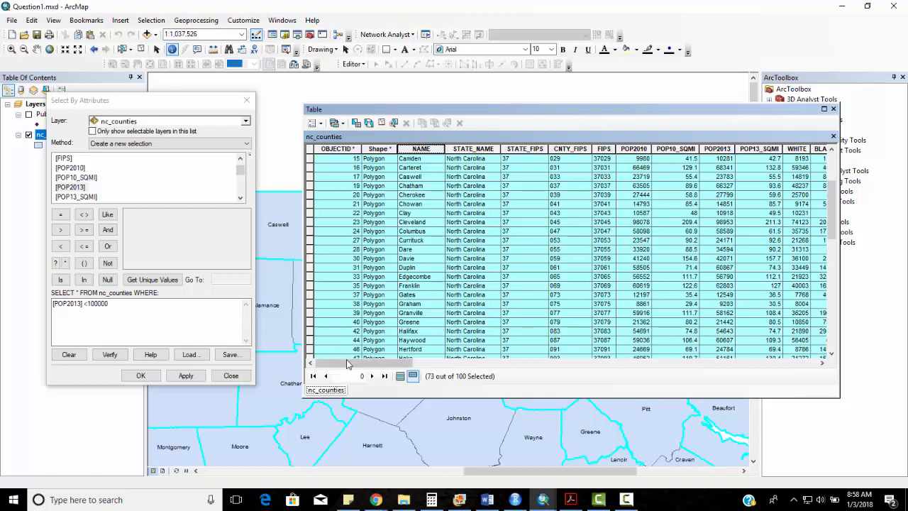
mouse_move(347, 362)
left_mouse_down()
mouse_move(389, 362)
mouse_move(333, 362)
left_mouse_up()
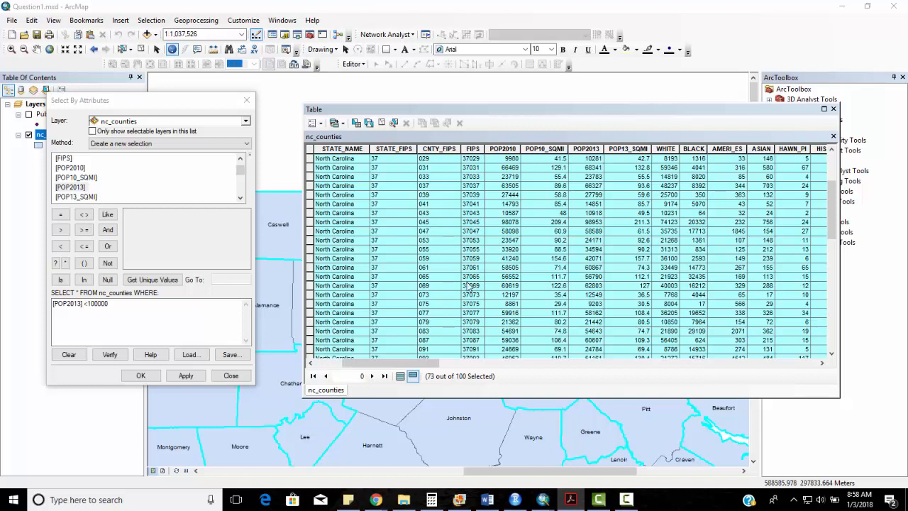
- Clear the county selection and show all records in the table to find the MED_AGE column
left_click(382, 124)
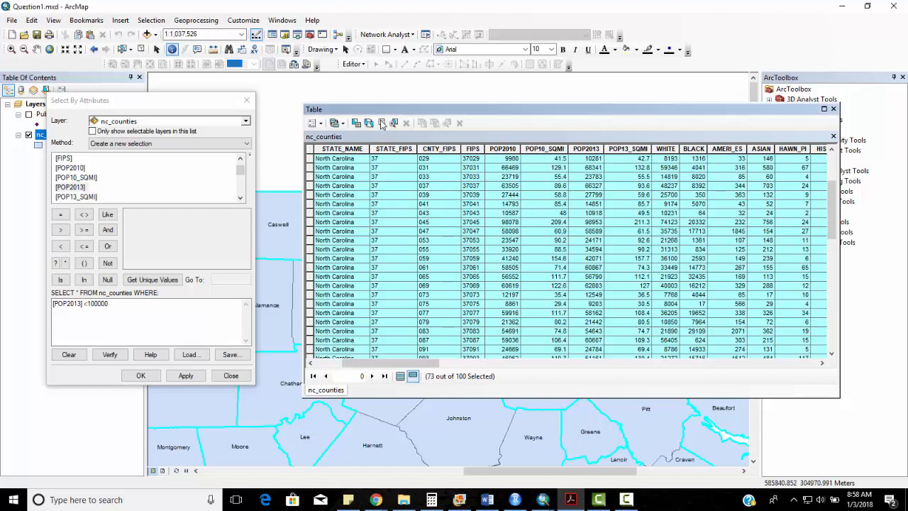
left_click(401, 377)
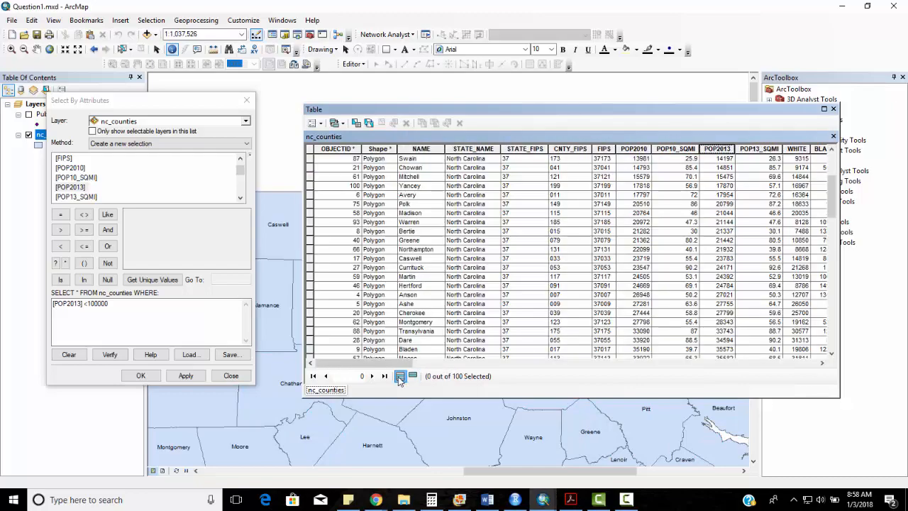
left_click_drag(388, 366, 635, 362)
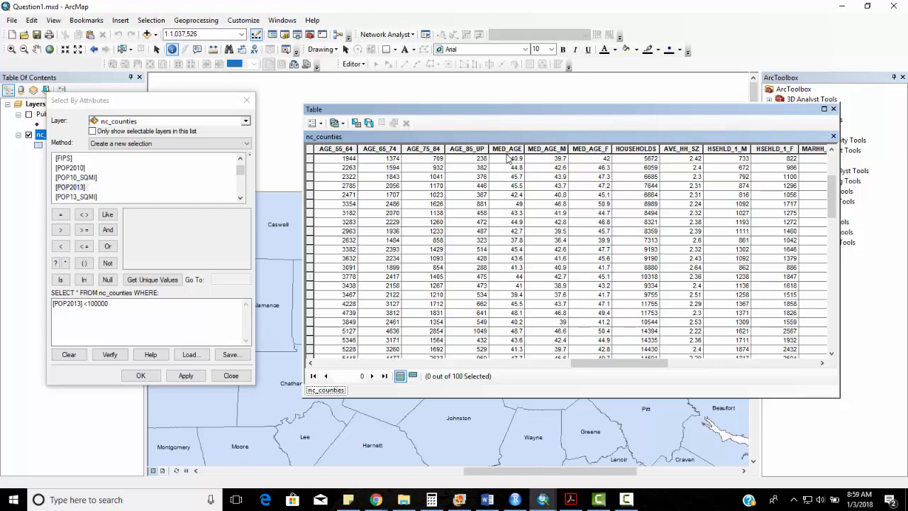
- Replace the population expression in the nc_counties query with the condition [MED_AGE] >=40
left_click_drag(114, 304, 30, 313)
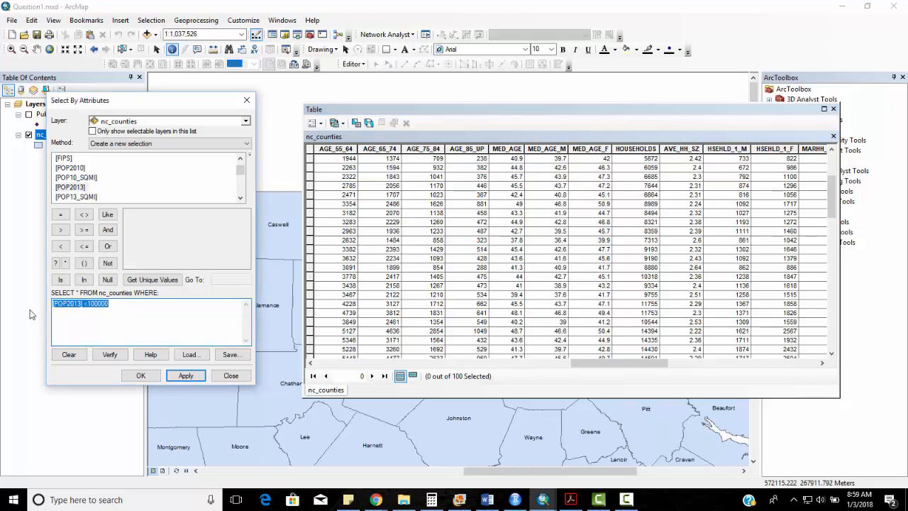
key("Delete")
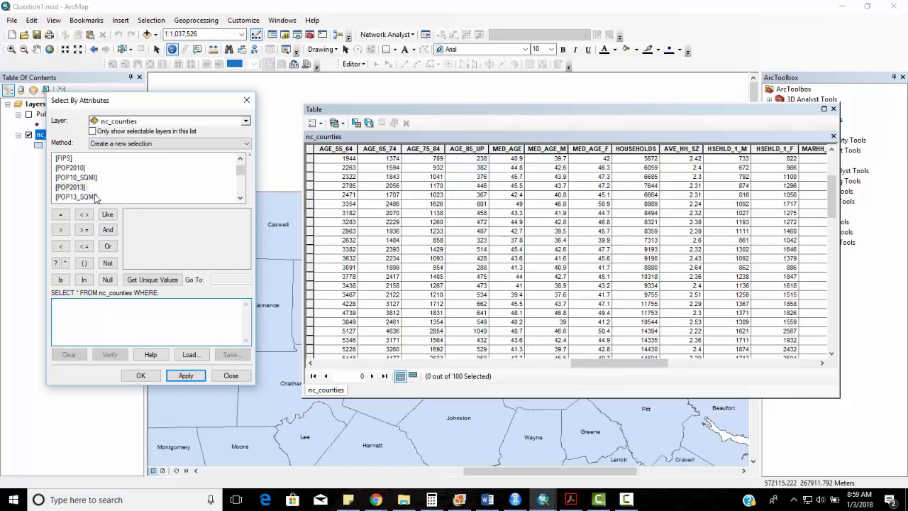
left_click(240, 199)
left_click(240, 198)
left_click(240, 199)
left_click(241, 199)
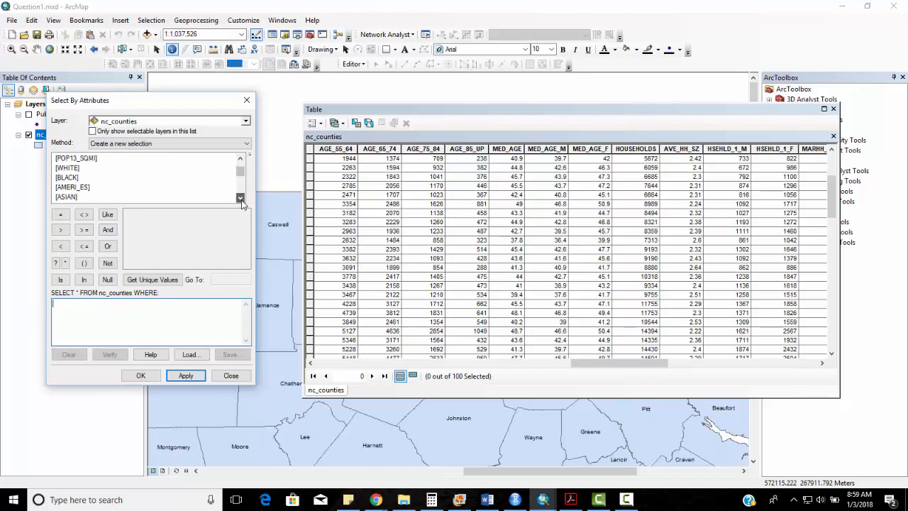
left_click(240, 199)
left_click(240, 199)
left_click(241, 198)
left_click(241, 199)
left_click(241, 199)
left_click(241, 199)
left_click(240, 199)
left_click(240, 199)
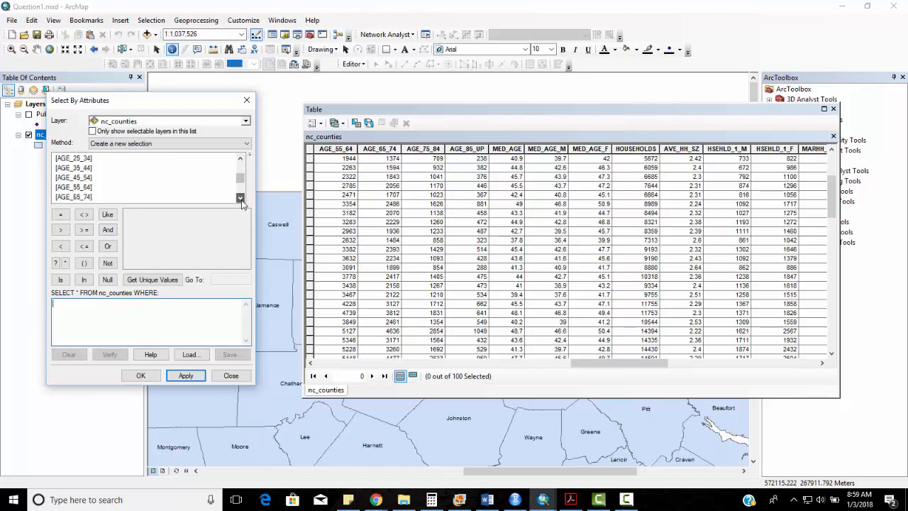
left_click(241, 198)
left_click(240, 199)
left_click(240, 198)
left_click(241, 198)
left_click(240, 199)
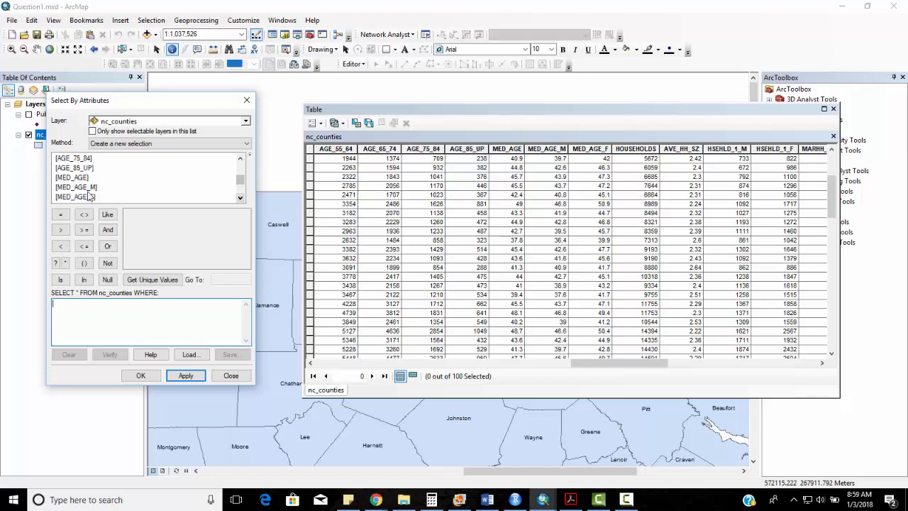
double_click(80, 181)
left_click(84, 230)
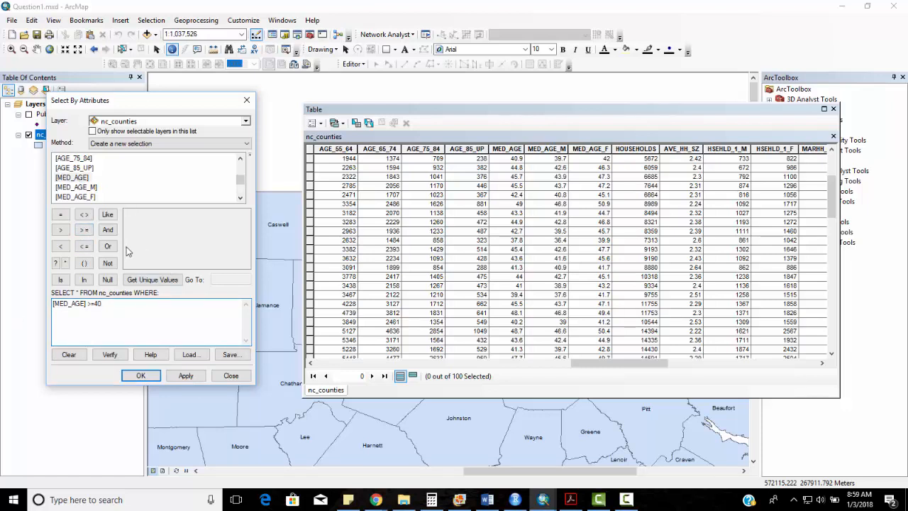
- Extend the expression with AND [MED_AGE] <=45, verify it, and apply the selection to the counties
left_click(108, 229)
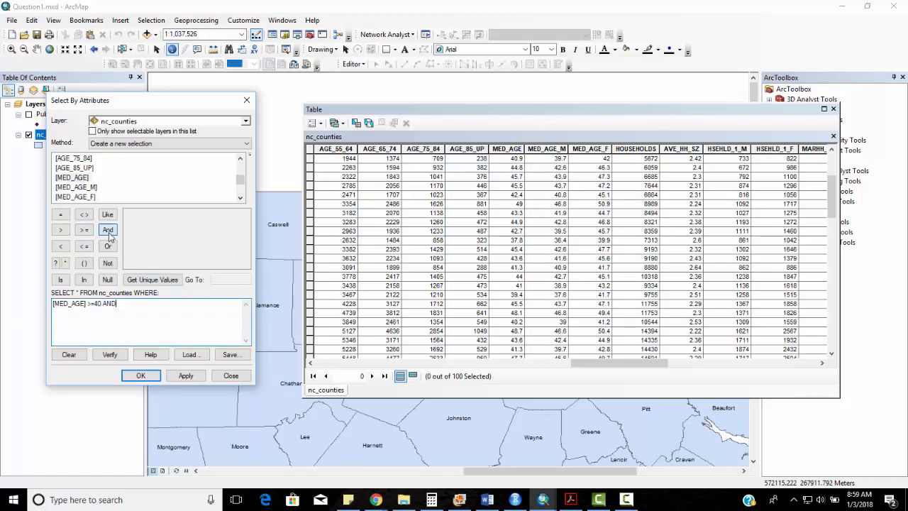
double_click(67, 178)
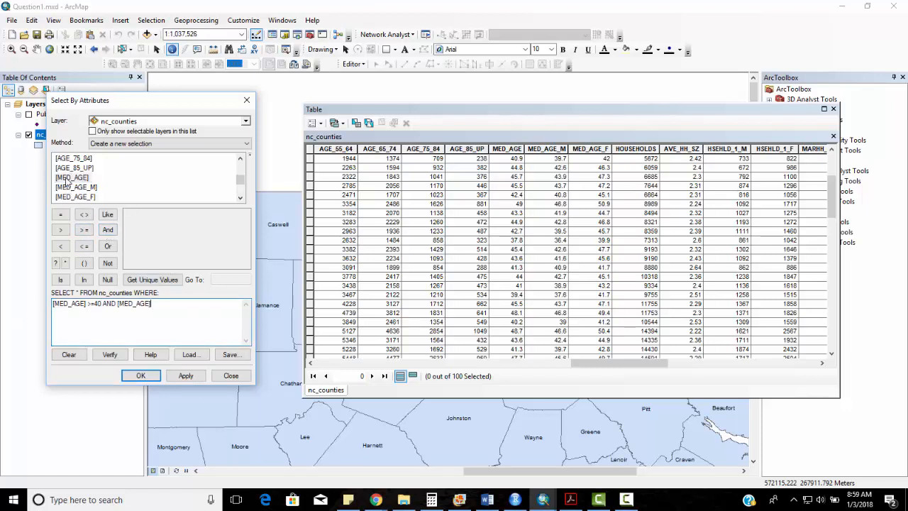
left_click(83, 247)
type("45")
left_click(109, 356)
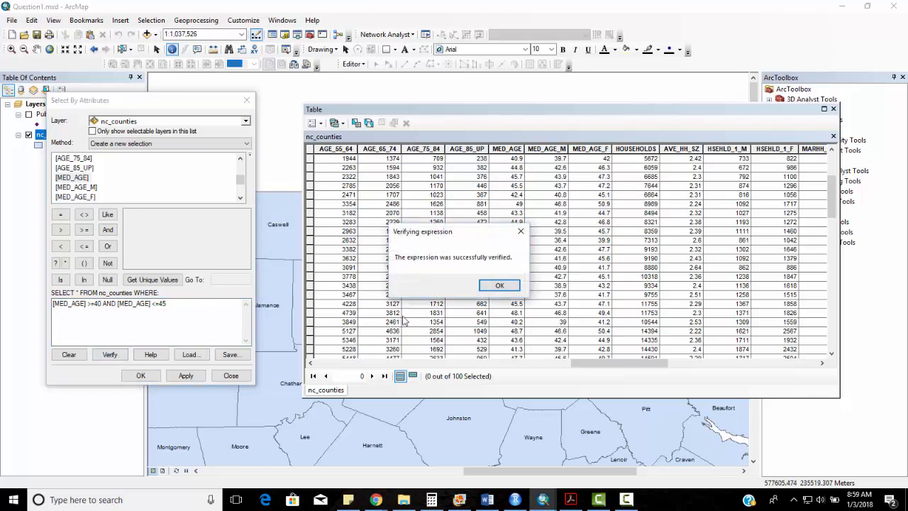
left_click(500, 284)
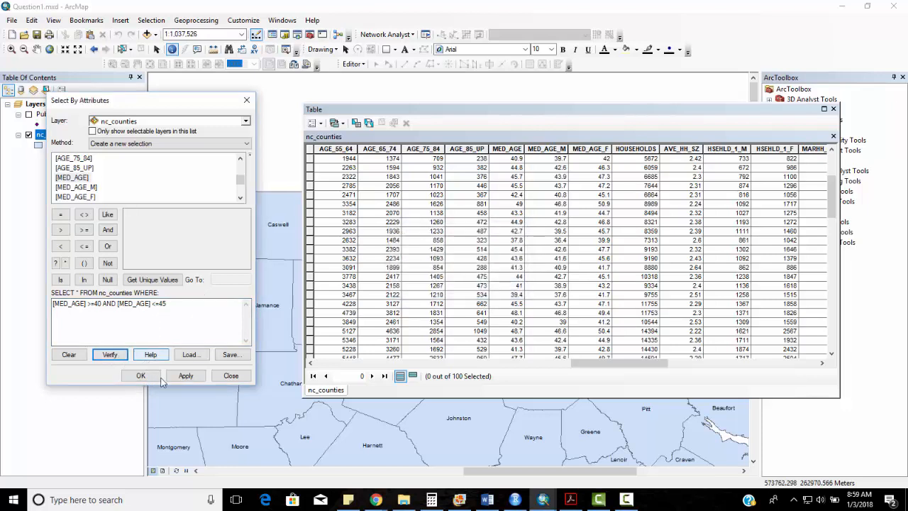
left_click(186, 375)
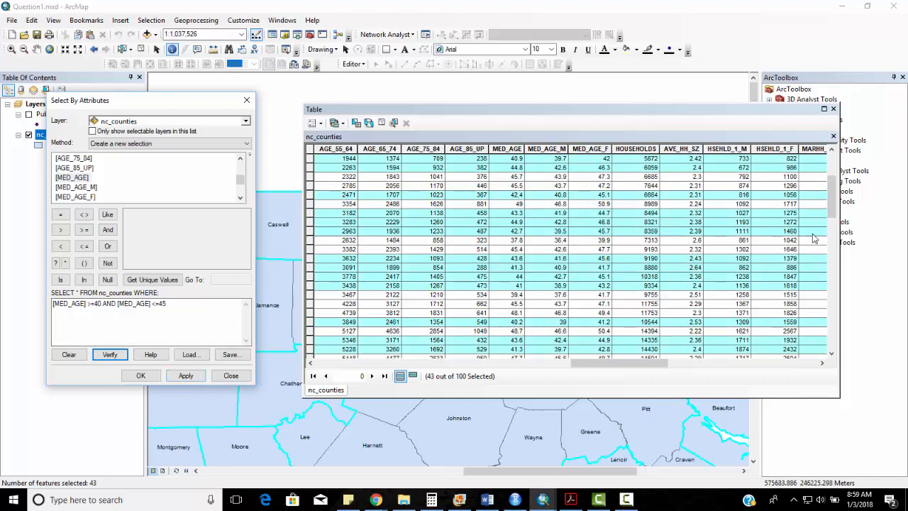
scroll(815, 239, "up", 2)
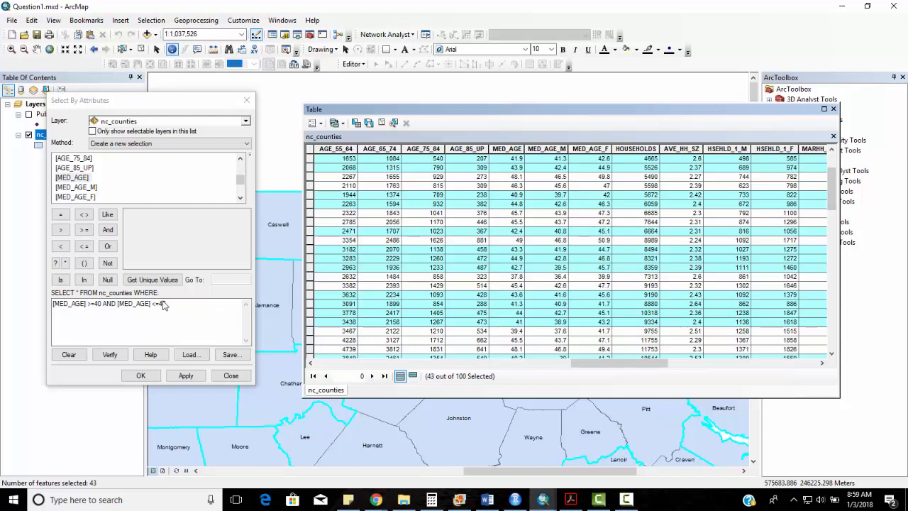
left_click(186, 375)
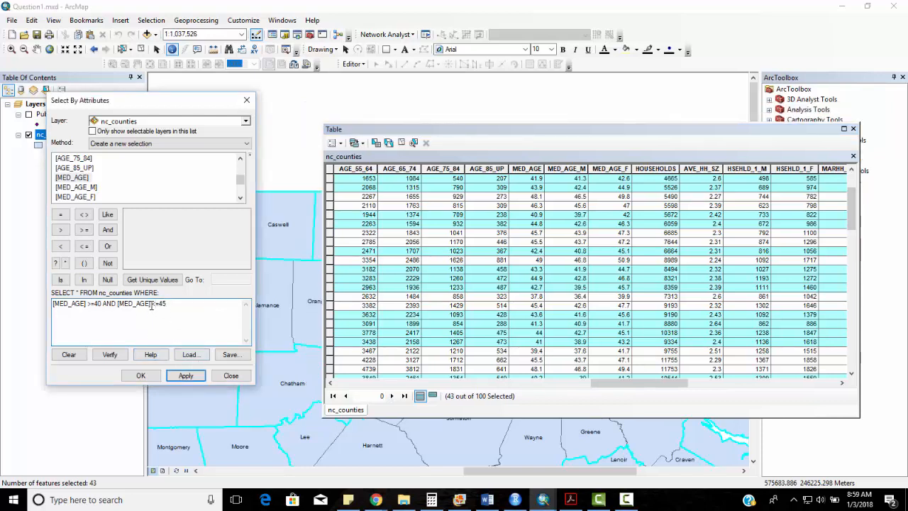
- Remove the second [MED_AGE] field from the expression and try to verify [MED_AGE] >=40 AND <=45
left_click_drag(150, 304, 155, 303)
key("BackSpace")
key("BackSpace")
key("BackSpace")
key("BackSpace")
key("BackSpace")
key("BackSpace")
key("BackSpace")
key("BackSpace")
key("BackSpace")
key("BackSpace")
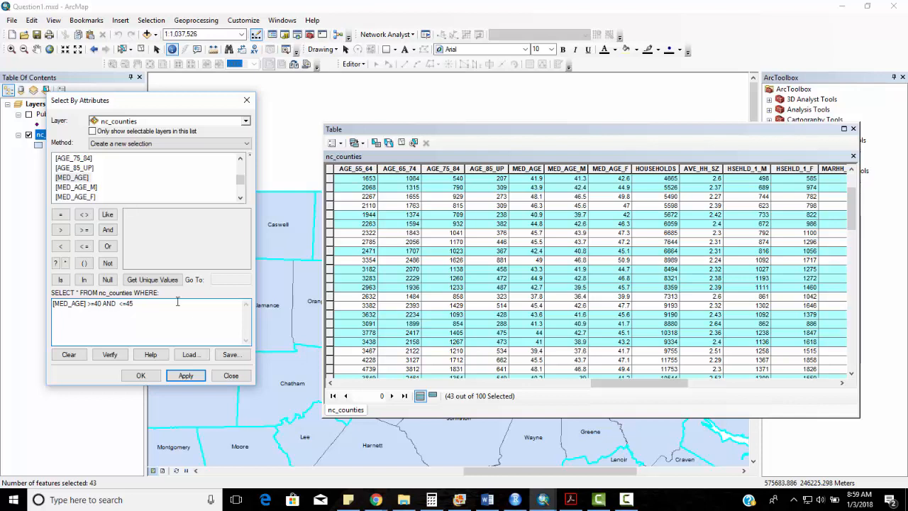
key("BackSpace")
left_click(110, 354)
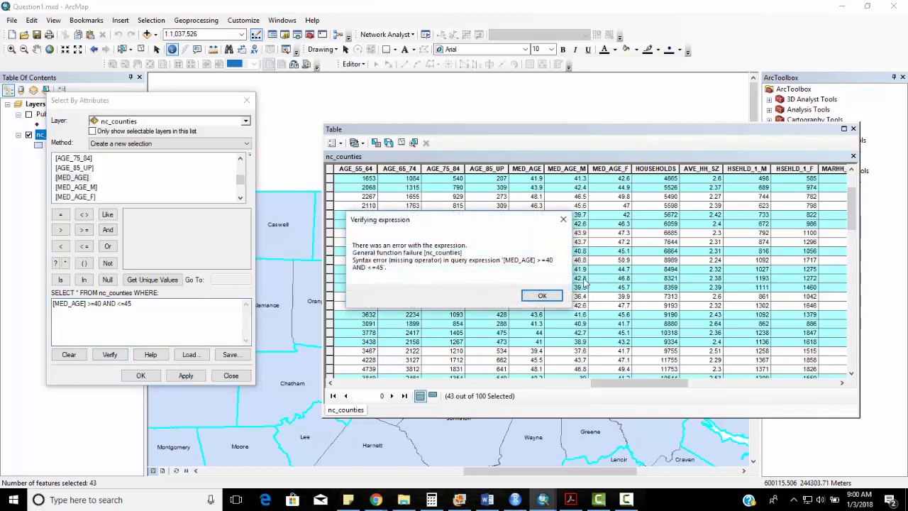
- Restore the second [MED_AGE] field, replace AND with OR, and apply the selection [MED_AGE] >=40 OR [MED_AGE] <=45
left_click(543, 295)
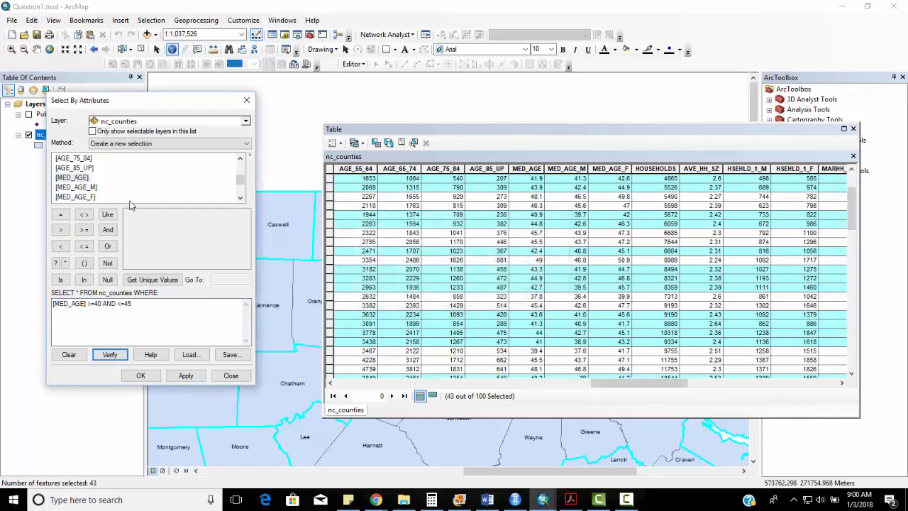
double_click(65, 178)
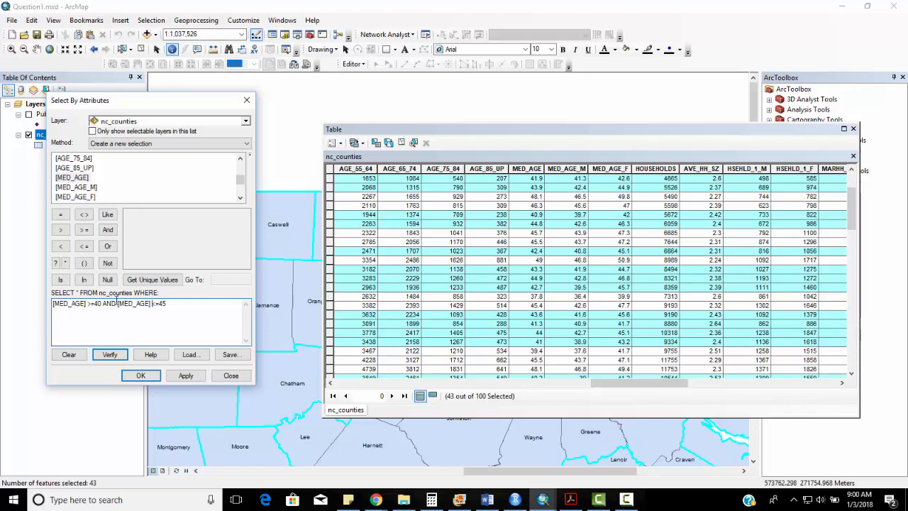
key("BackSpace")
key("BackSpace")
key("BackSpace")
type("OR")
left_click(186, 376)
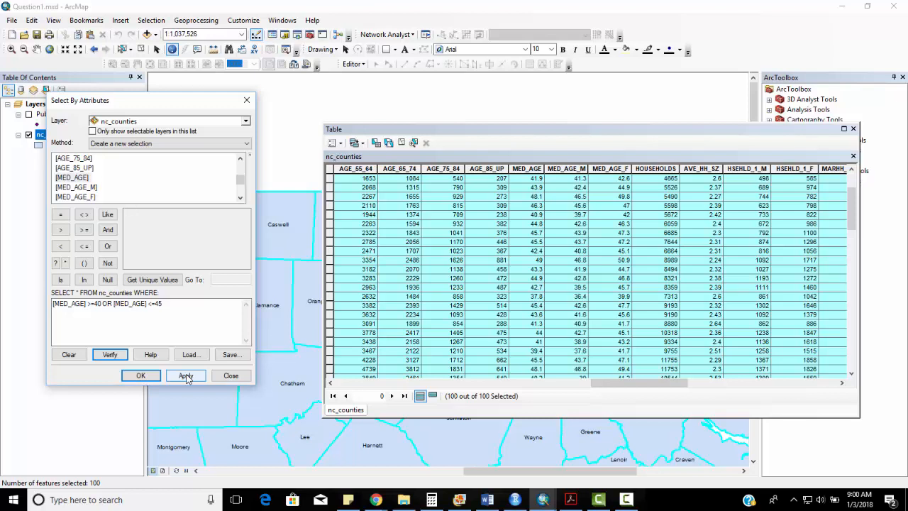
- Delete the age expression, clear the county selection, and find the NAME column in the nc_counties table
left_click_drag(196, 315, 41, 309)
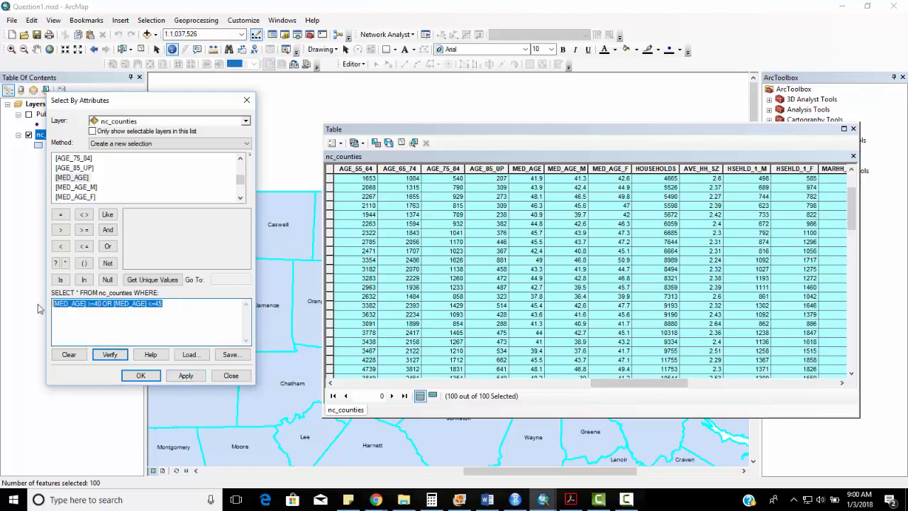
key("Delete")
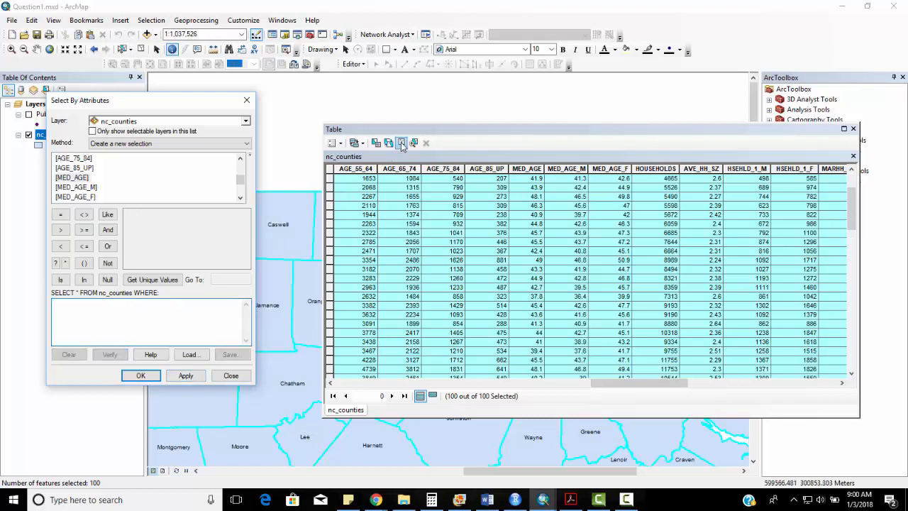
left_click(402, 142)
left_click_drag(616, 384, 598, 386)
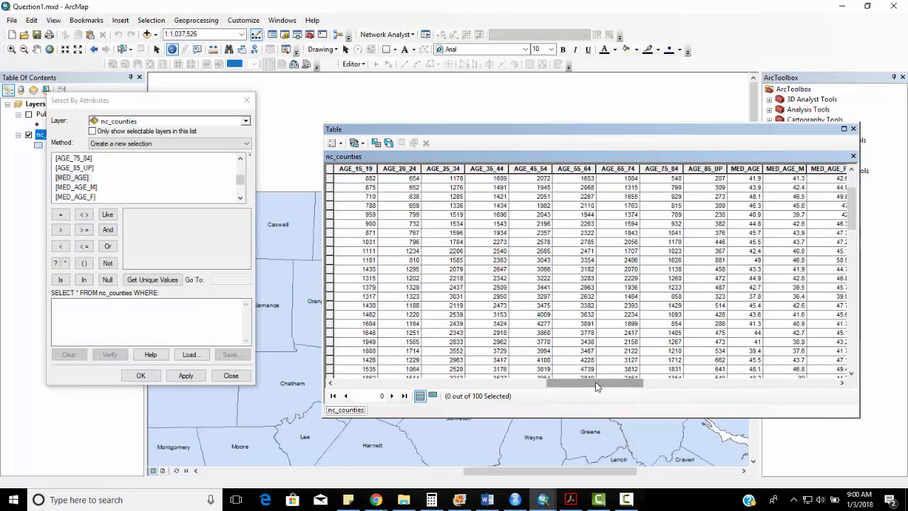
left_click_drag(597, 385, 392, 387)
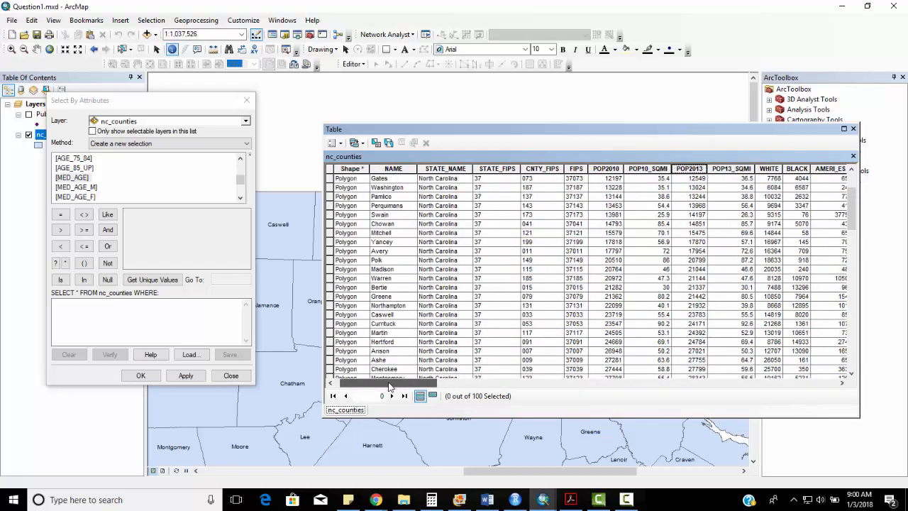
right_click(391, 168)
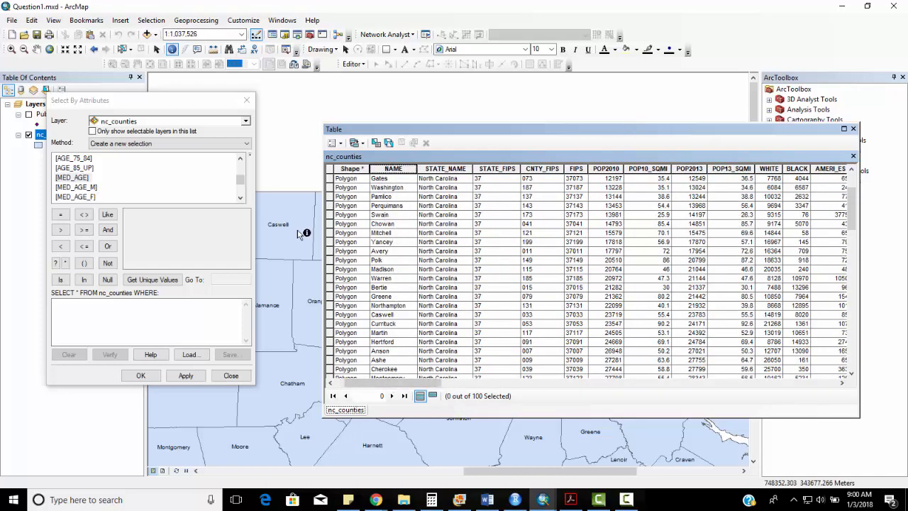
left_click(630, 132)
- Apply the query [NAME] LIKE '*a' to the counties and show only the selected records with their names
left_click_drag(241, 180, 241, 161)
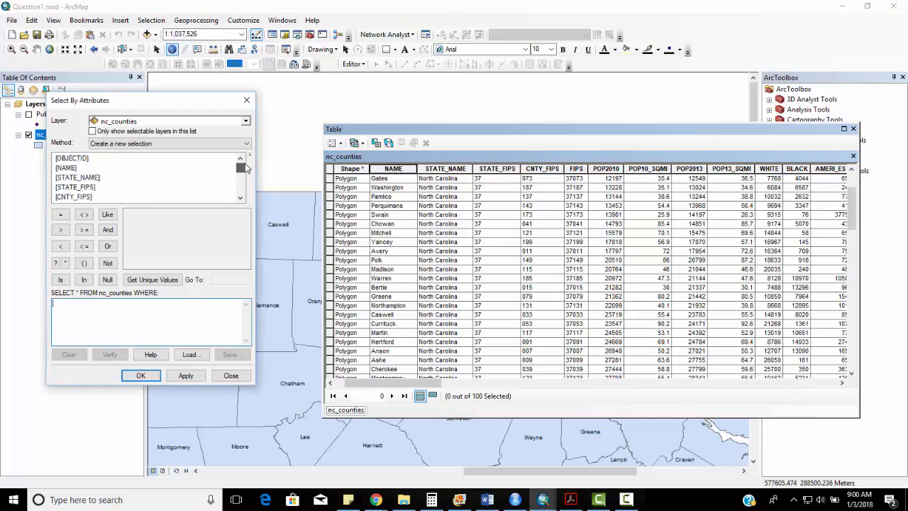
double_click(66, 167)
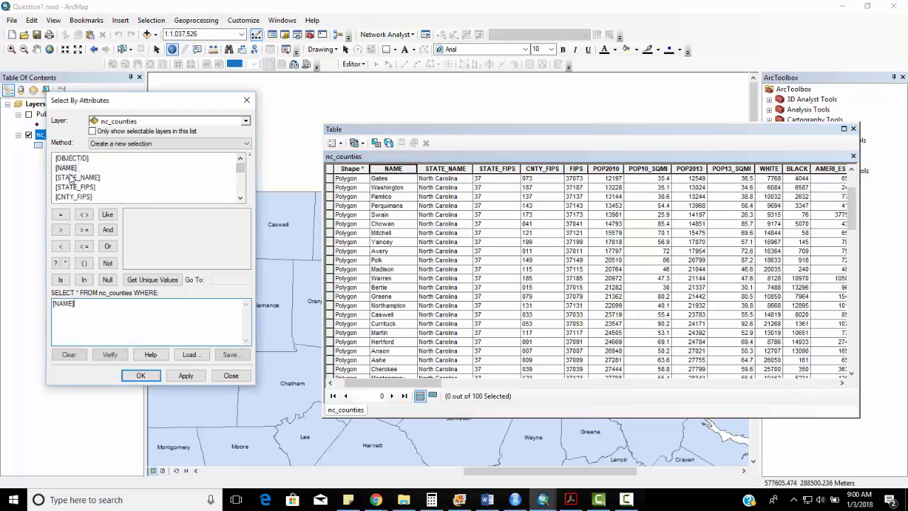
left_click(107, 232)
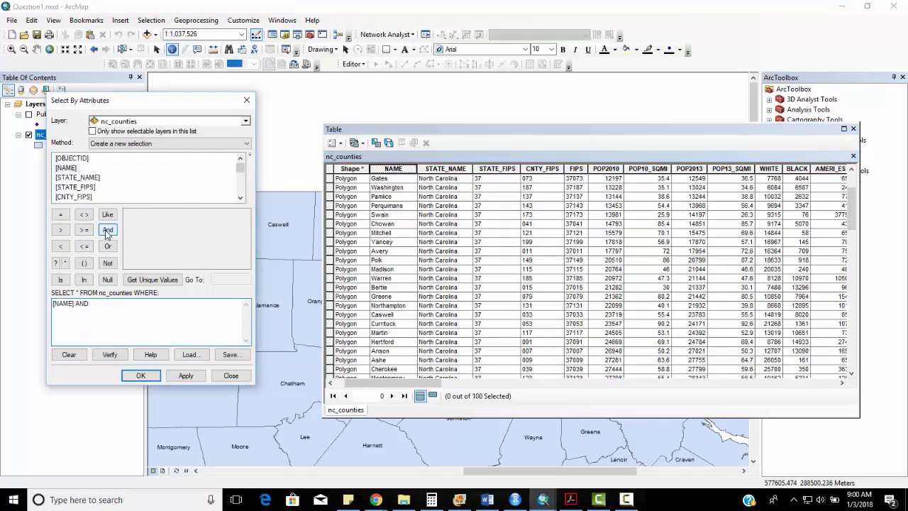
key("BackSpace")
key("BackSpace")
key("BackSpace")
key("BackSpace")
left_click(108, 215)
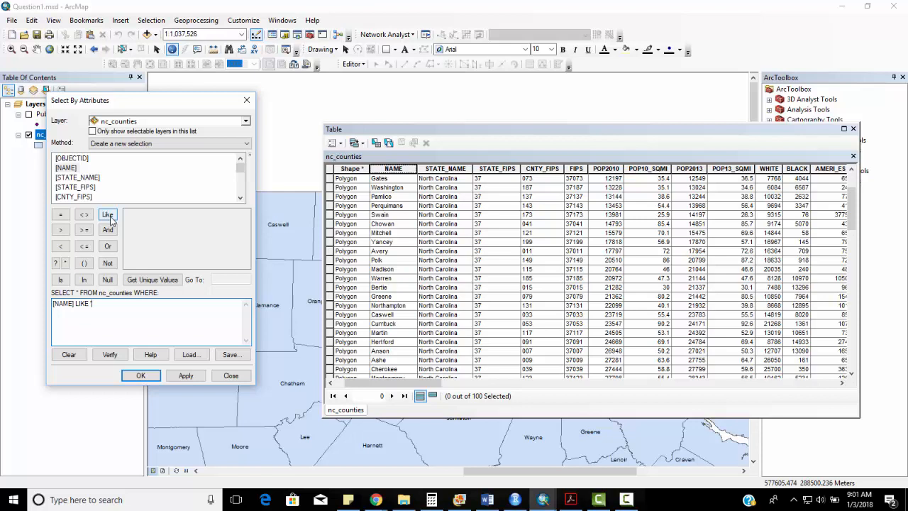
left_click(68, 265)
left_click(177, 376)
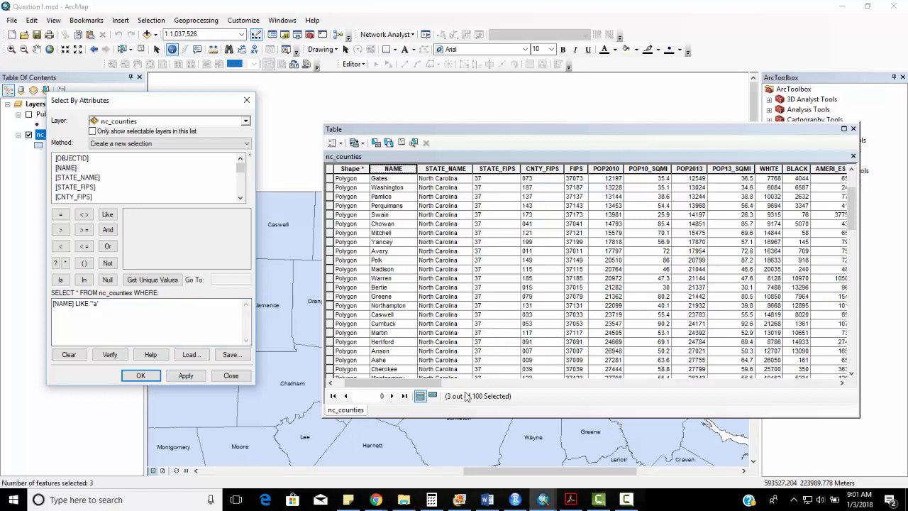
left_click(433, 396)
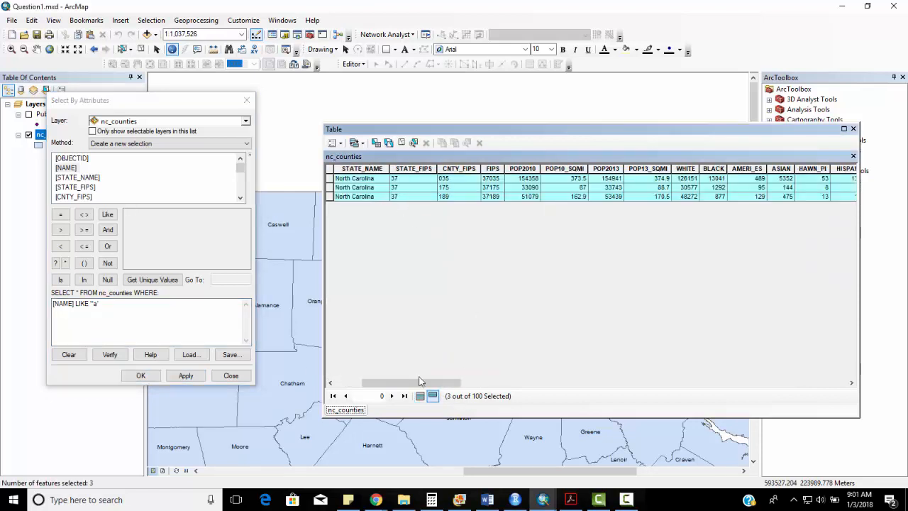
left_click_drag(422, 383, 396, 383)
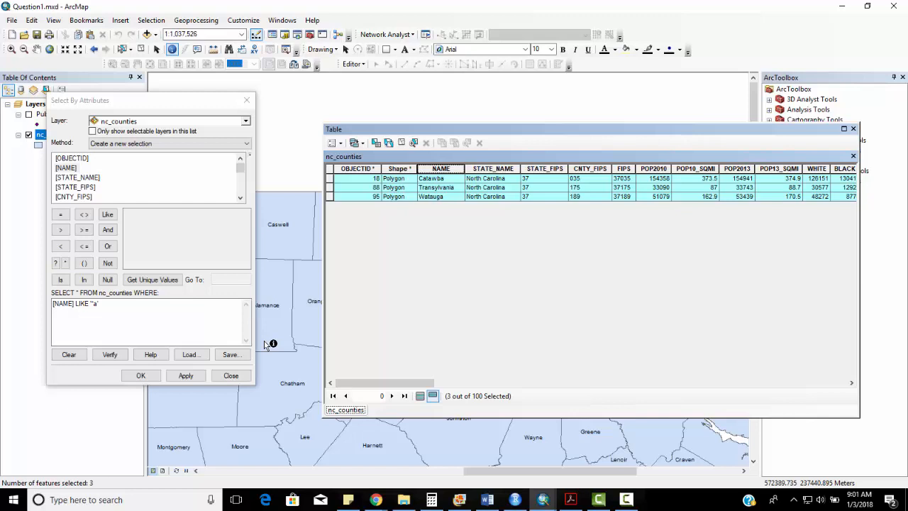
- Change the name pattern to '*a*', apply the selection, and look through the selected counties
left_click(106, 317)
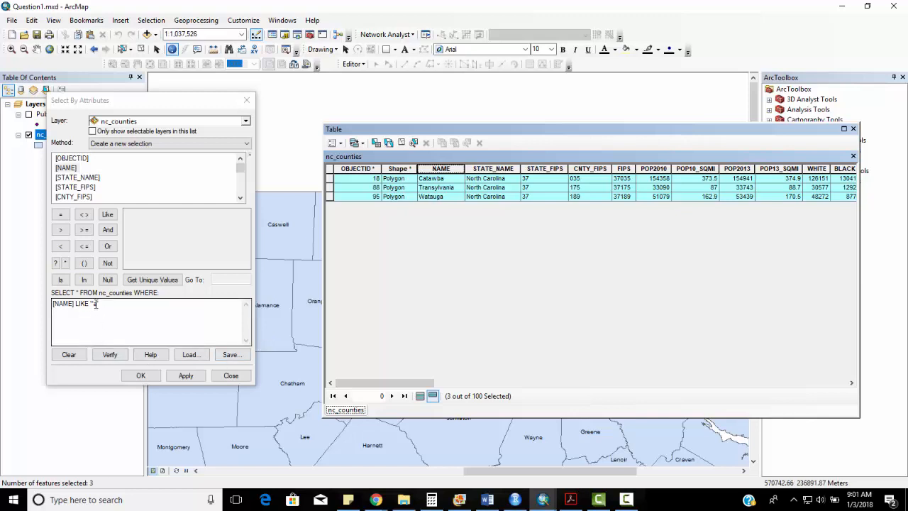
left_click(118, 303)
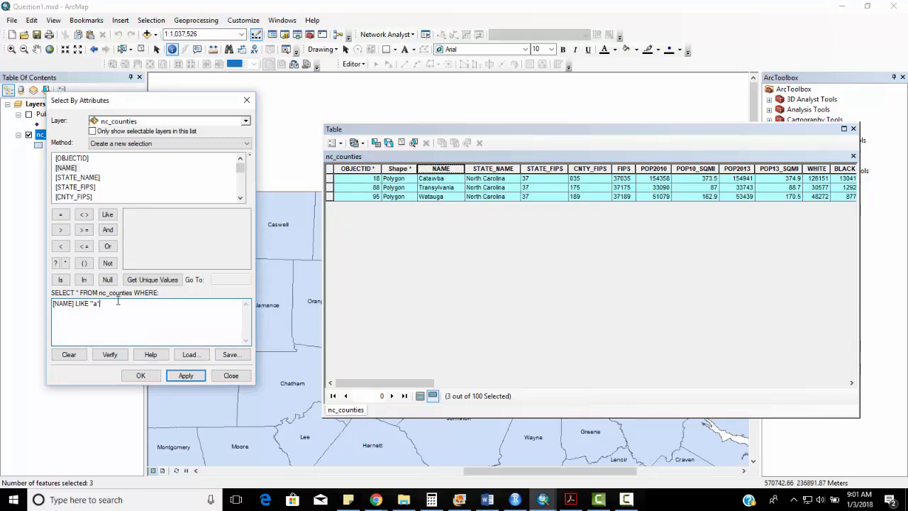
left_click(185, 376)
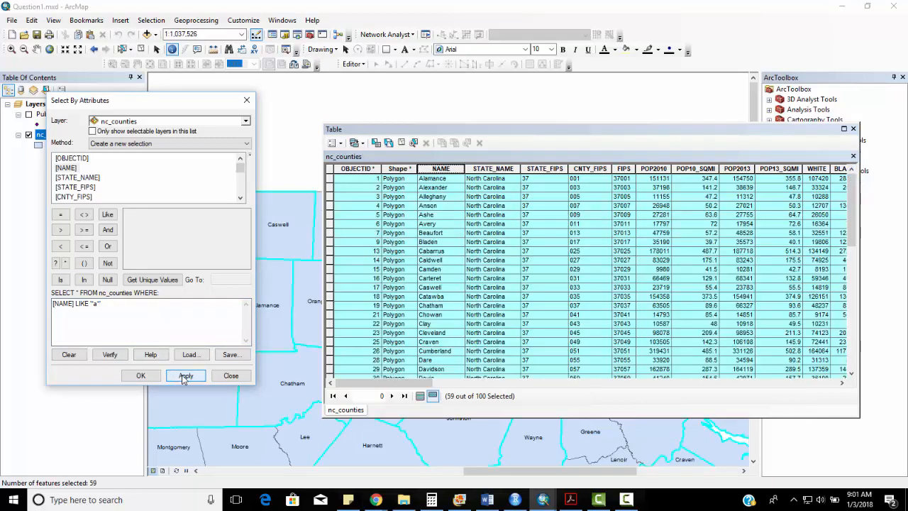
left_click_drag(851, 188, 824, 255)
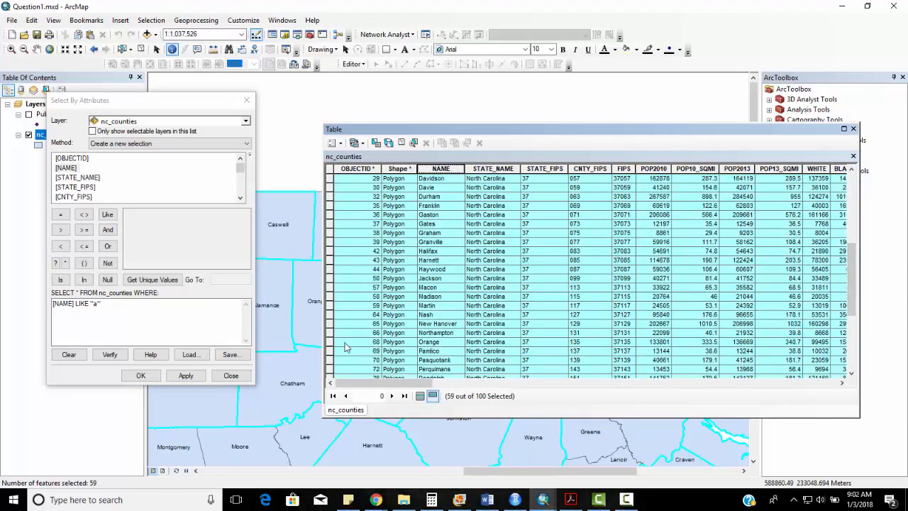
- Remove the trailing wildcard so the condition reads [NAME] LIKE '*a' and reapply the selection
left_click(112, 304)
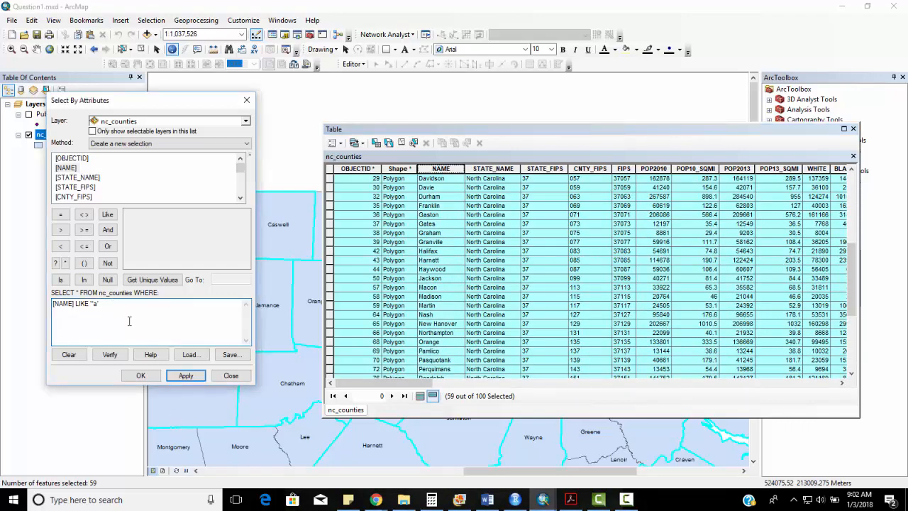
left_click(178, 378)
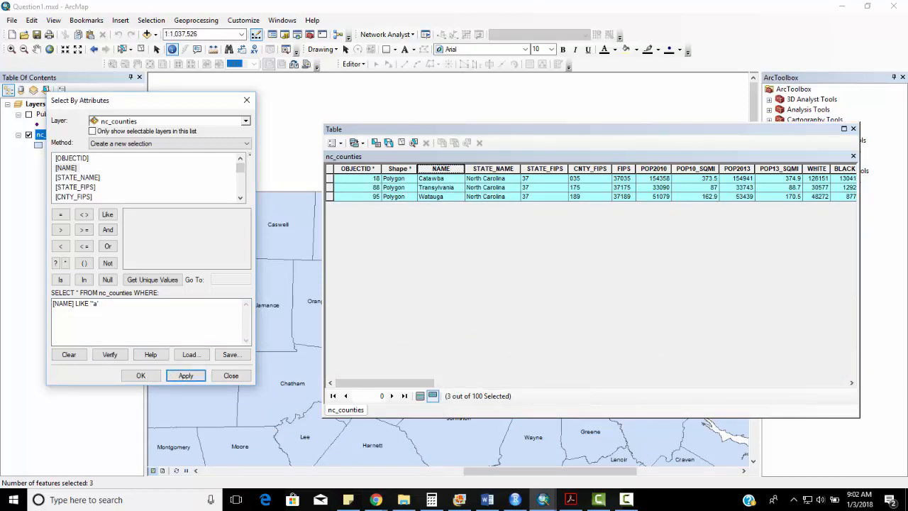
key("alt+Tab")
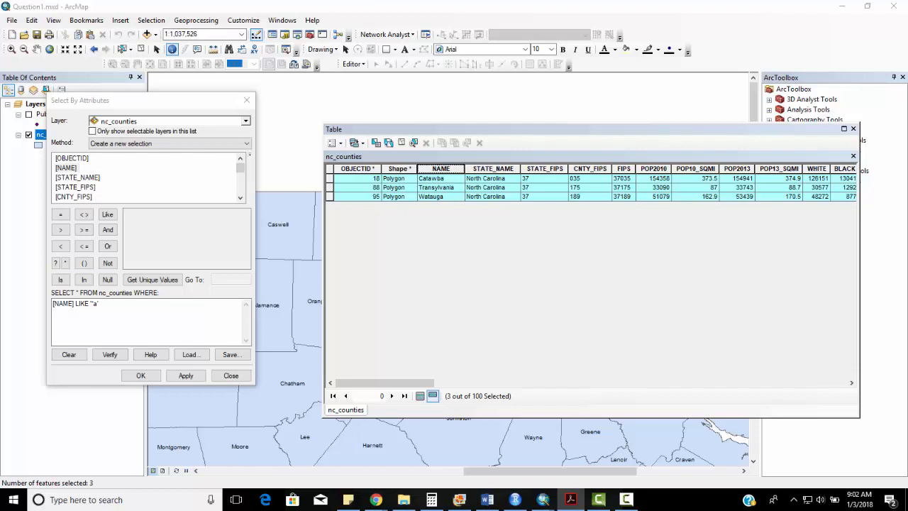
- Close the attribute query and the nc_counties table, and show the map at full extent
left_click(246, 100)
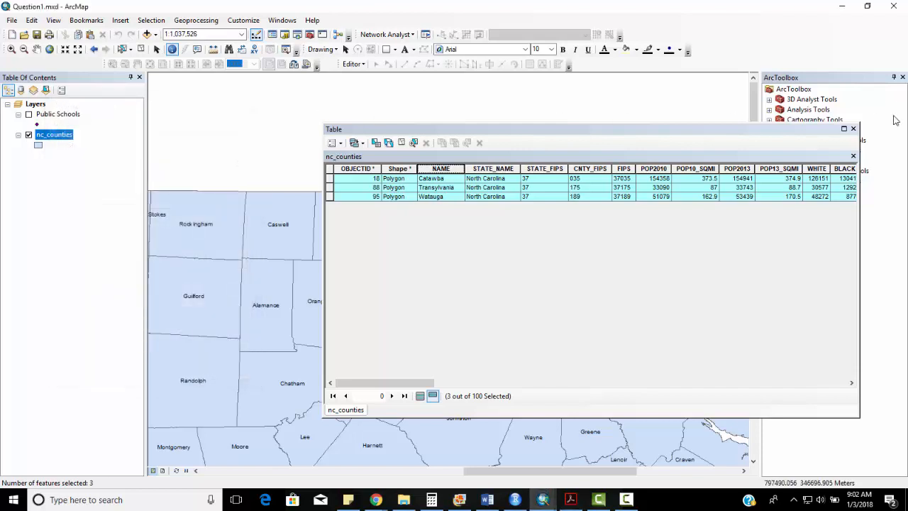
left_click(854, 129)
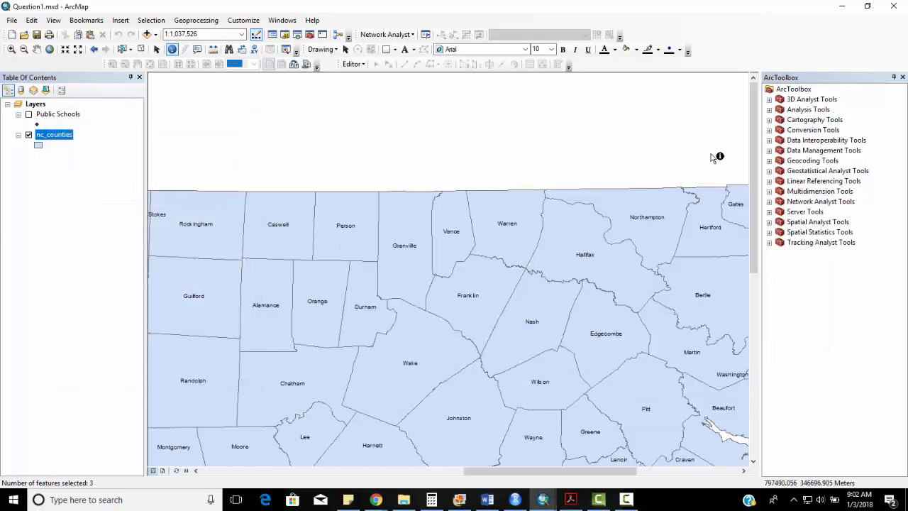
left_click(50, 49)
- Turn on the Public Schools layer and clear the county selection on the map
left_click(29, 115)
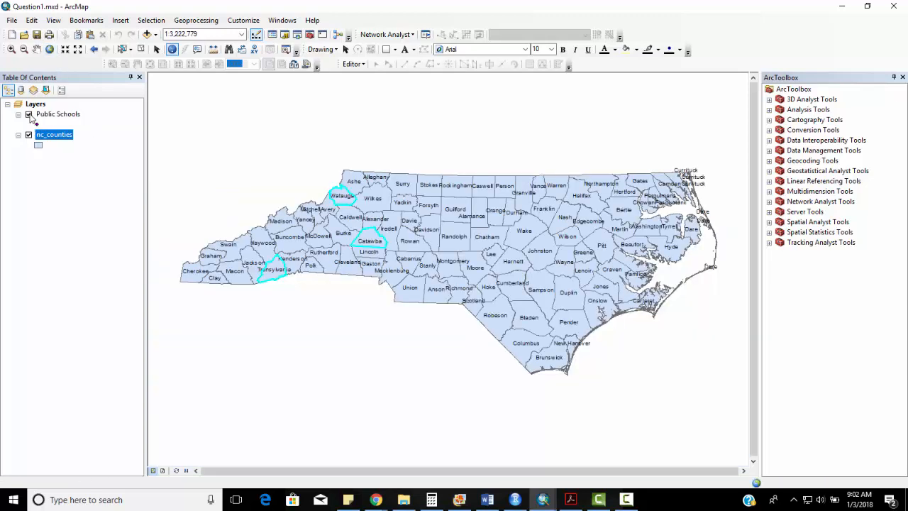
right_click(62, 119)
left_click(197, 52)
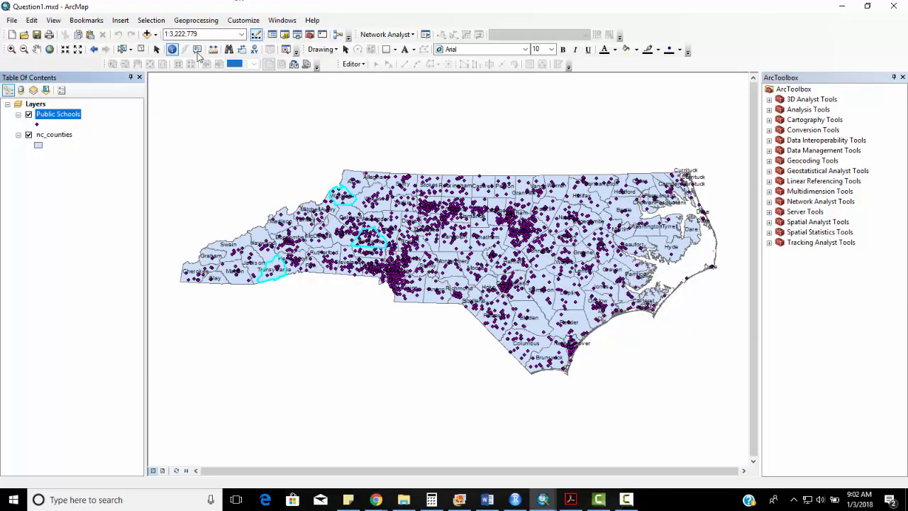
- Open the Public Schools attribute table and go to its last record to get the full record count
right_click(62, 119)
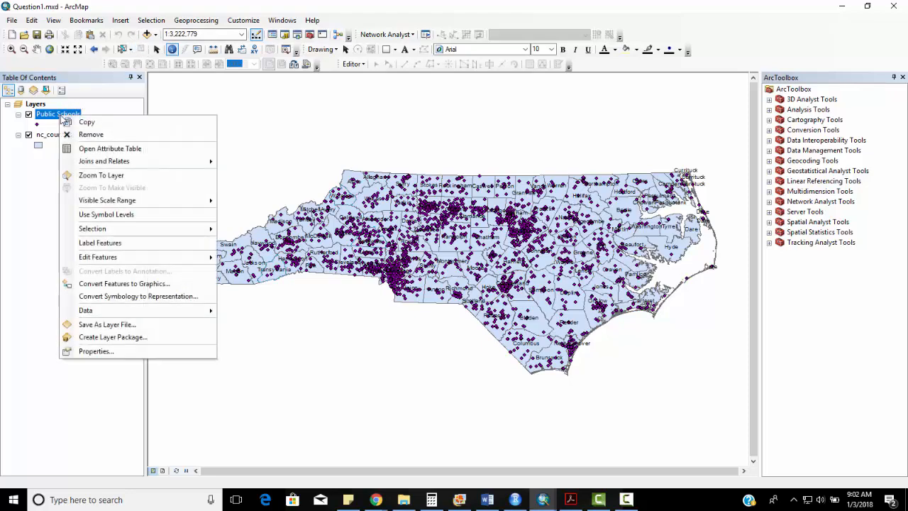
left_click(95, 149)
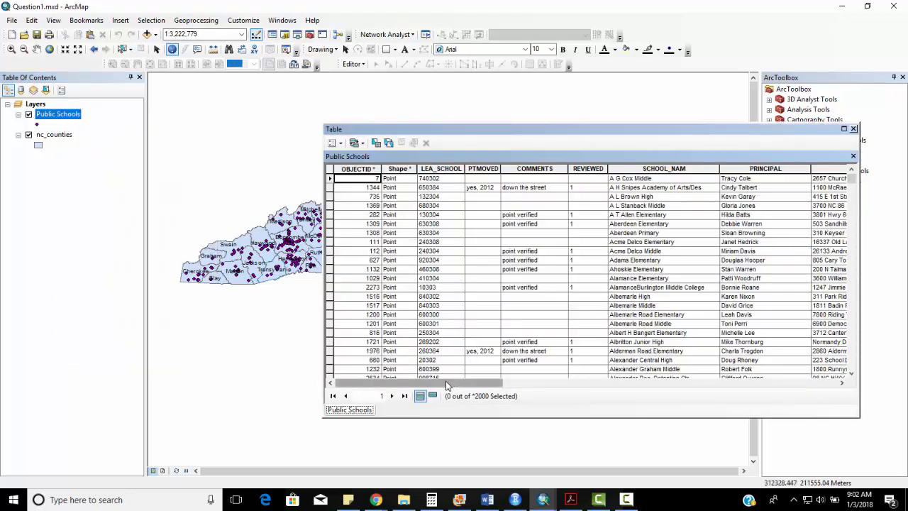
left_click_drag(447, 386, 677, 385)
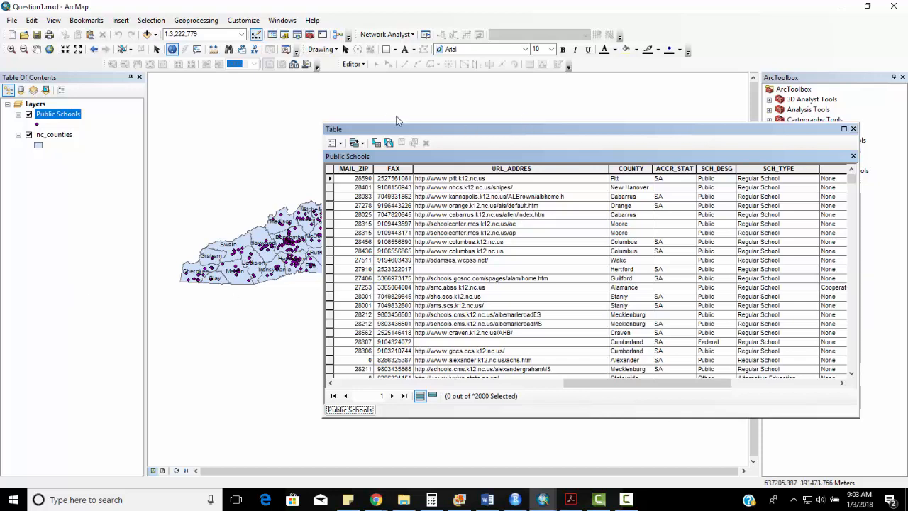
left_click_drag(449, 131, 322, 115)
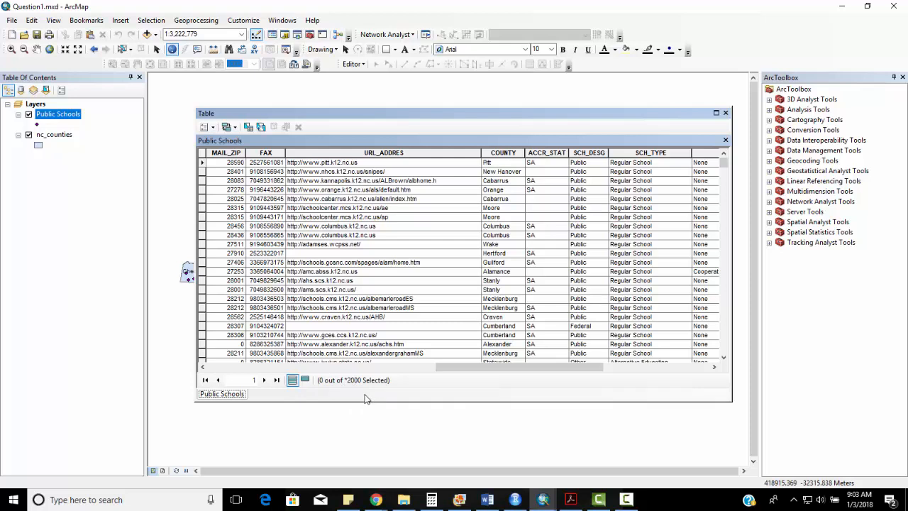
left_click(277, 380)
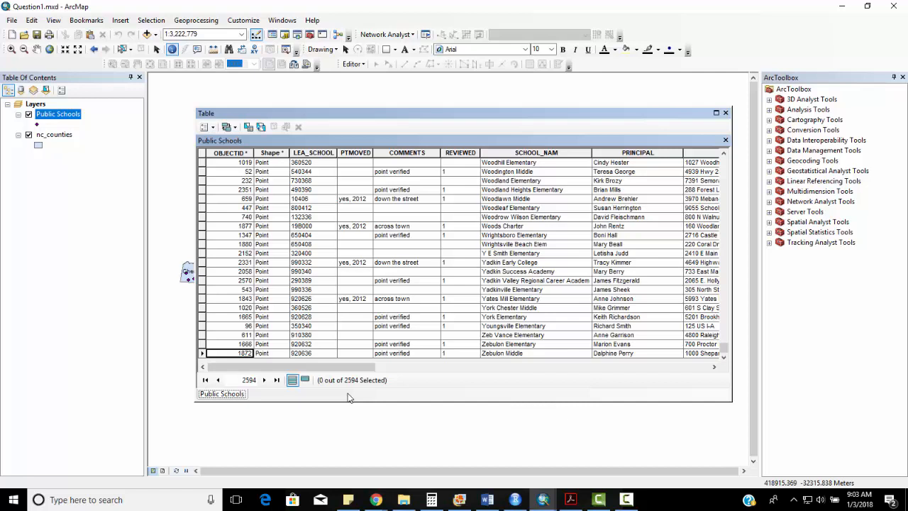
- Check the field properties of the BGN_GRADE column in the Public Schools table for its data type
left_click_drag(348, 368, 678, 367)
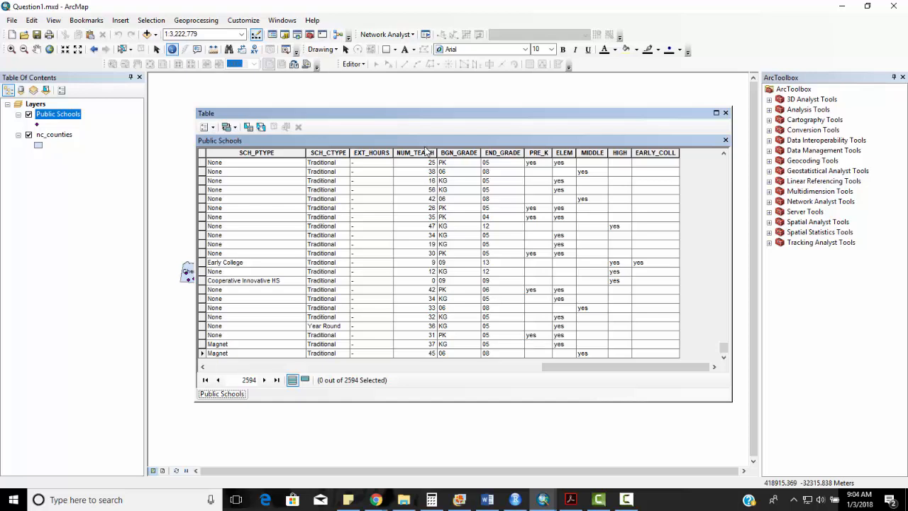
right_click(460, 154)
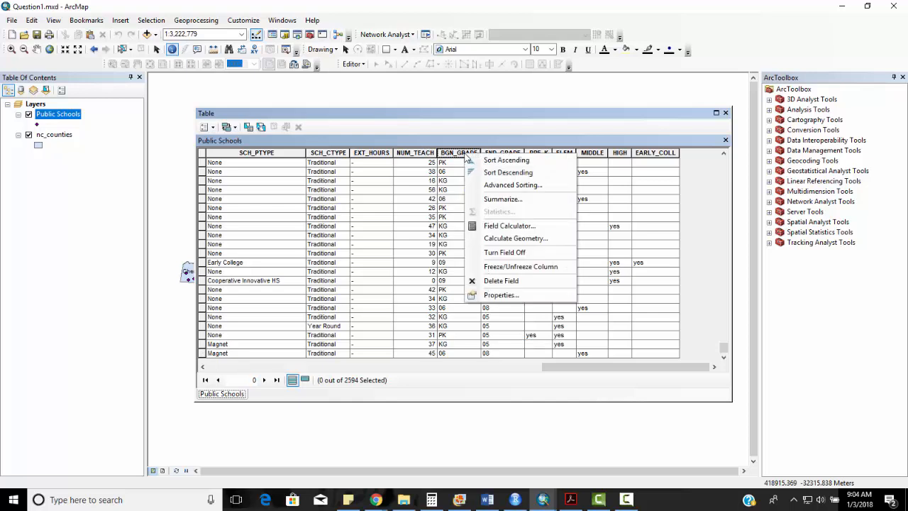
left_click(513, 295)
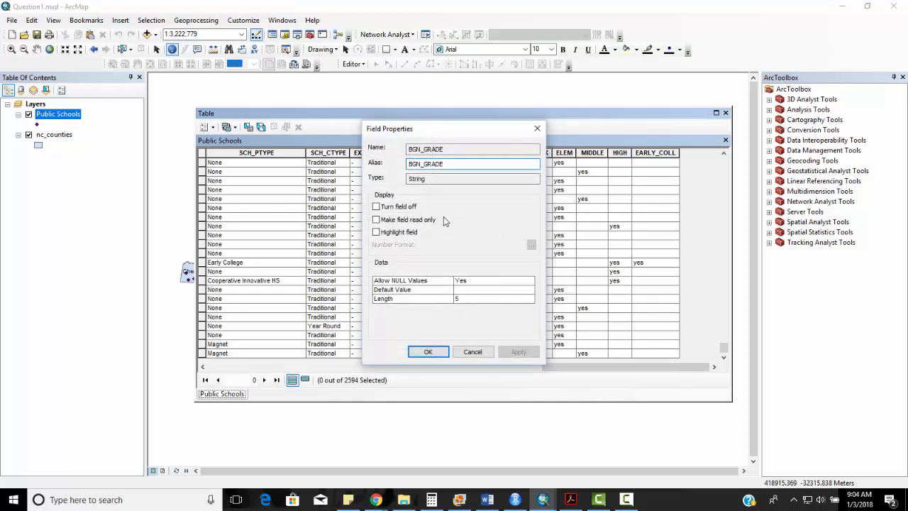
left_click(432, 352)
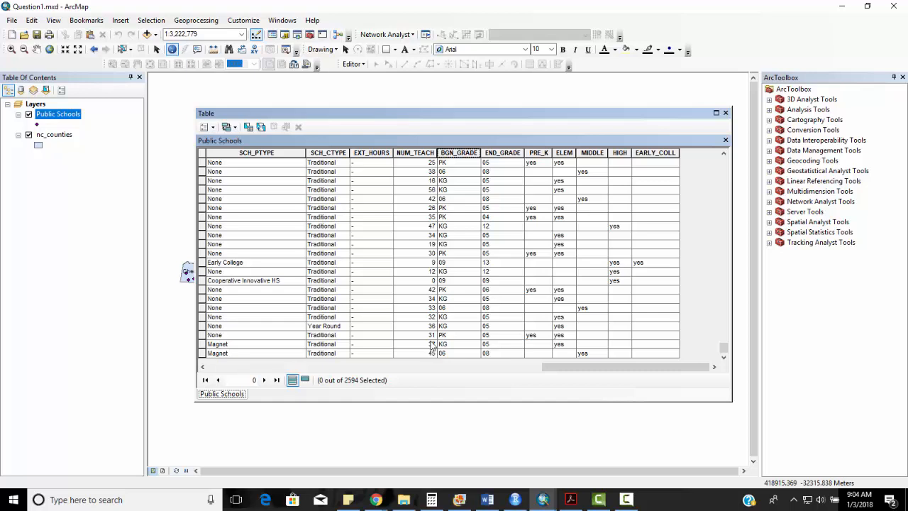
- Open an attribute selection query and set Public Schools as its layer
left_click(150, 21)
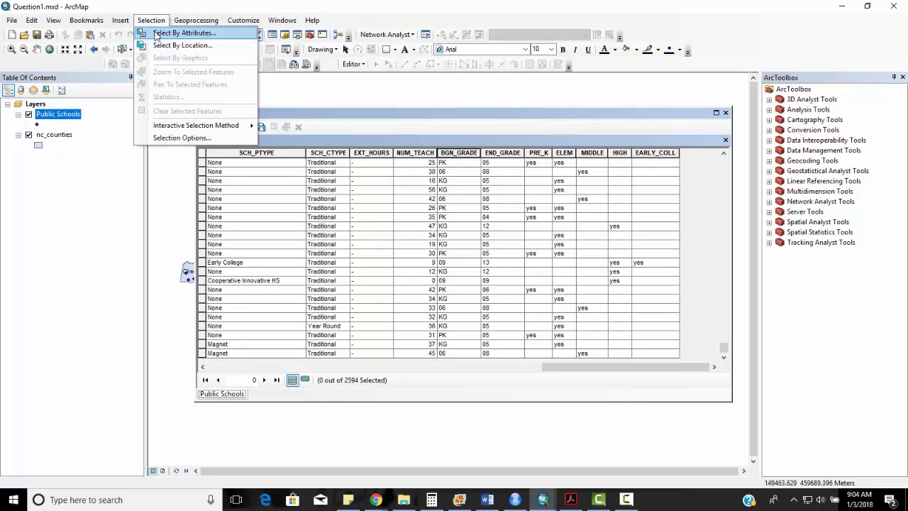
left_click(156, 33)
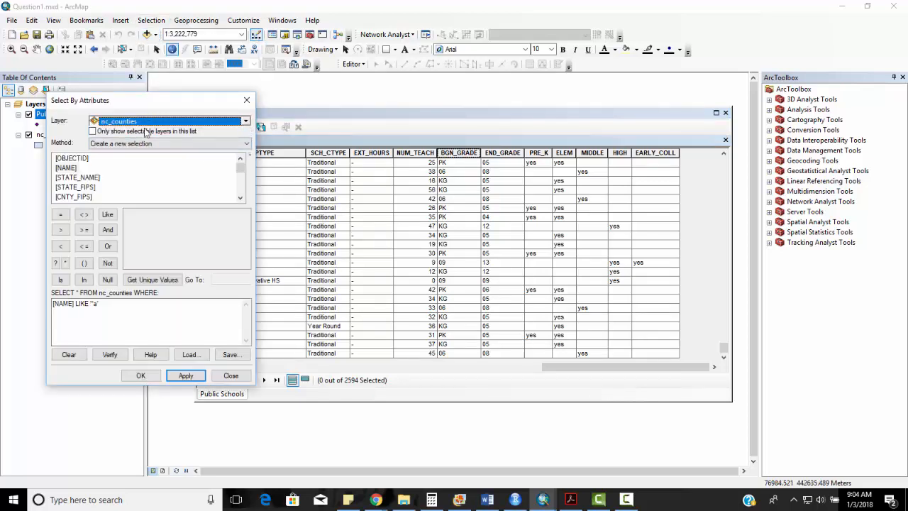
left_click(245, 121)
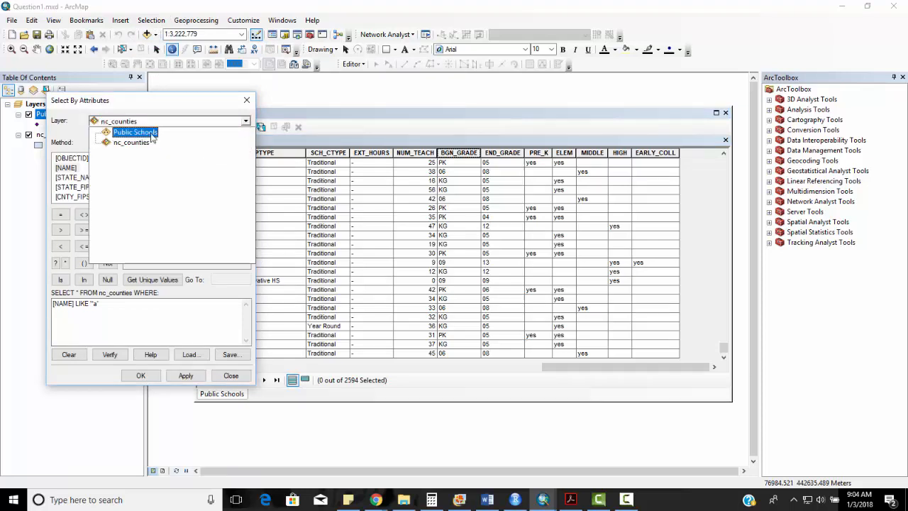
left_click(128, 131)
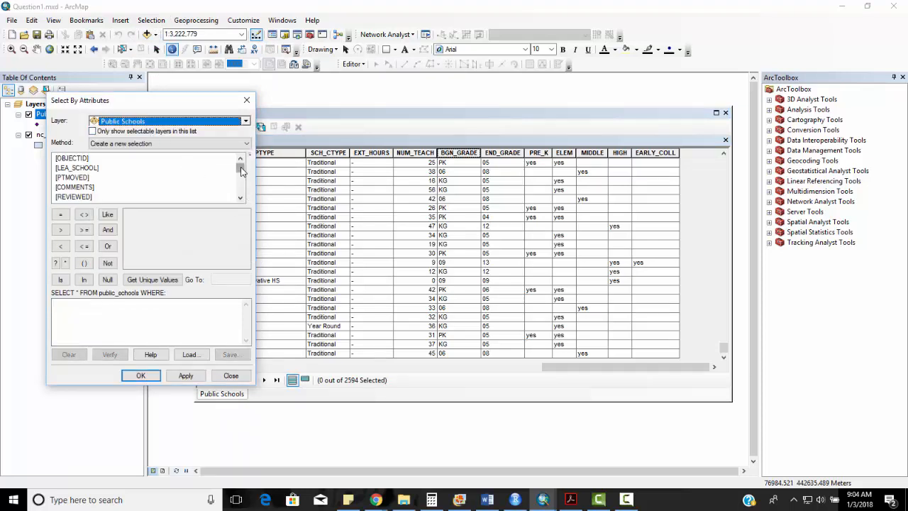
- Start the query expression with [BGN_GRADE] = and list the unique values of that field
left_click_drag(241, 169, 243, 188)
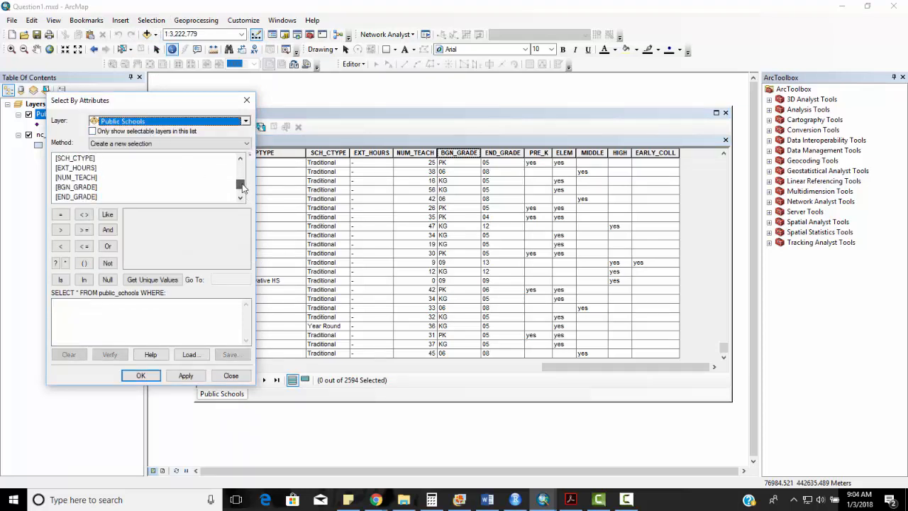
double_click(91, 188)
left_click(61, 214)
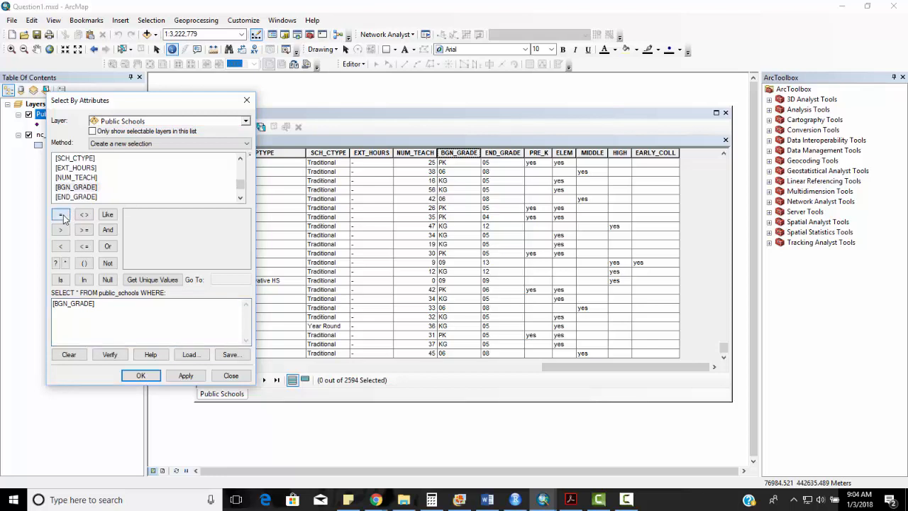
left_click(151, 280)
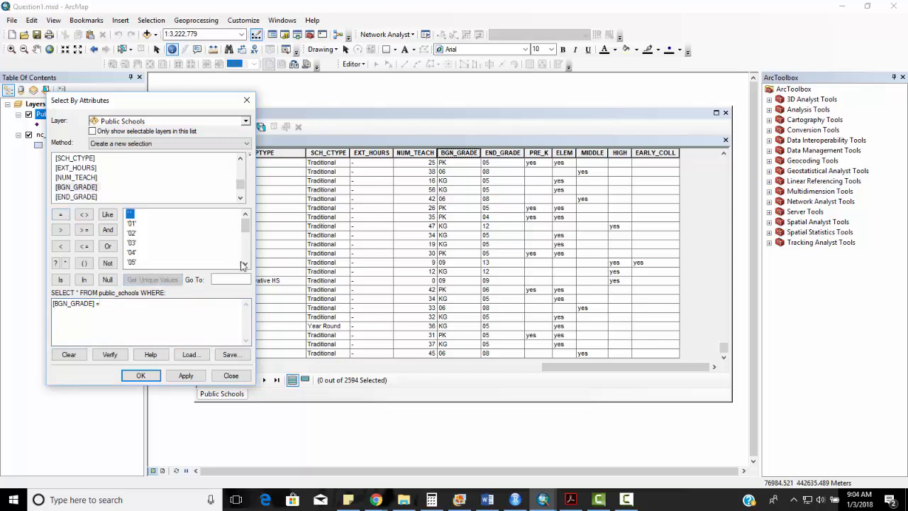
- Look through the unique BGN_GRADE values to see how the beginning grades are coded
mouse_move(248, 229)
left_mouse_down()
mouse_move(249, 257)
mouse_move(246, 239)
left_mouse_up()
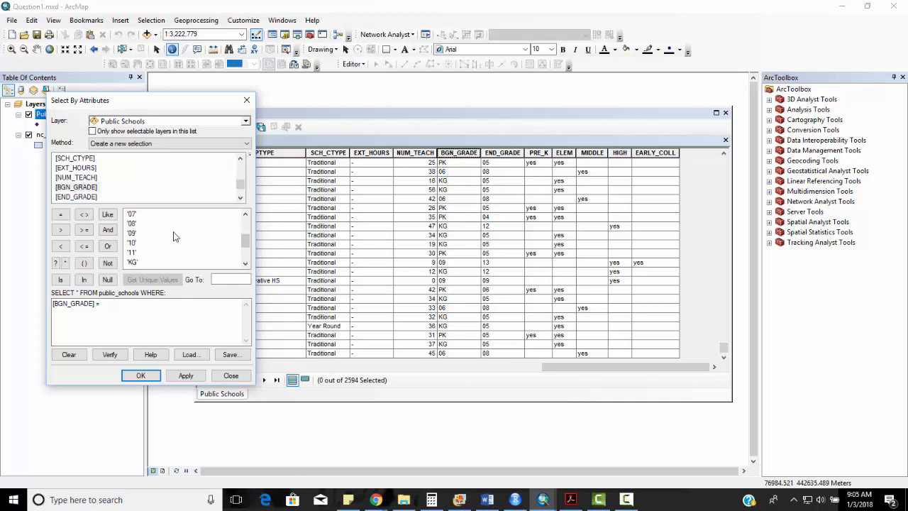
left_click(244, 263)
left_click(245, 263)
left_click(244, 263)
left_click(245, 263)
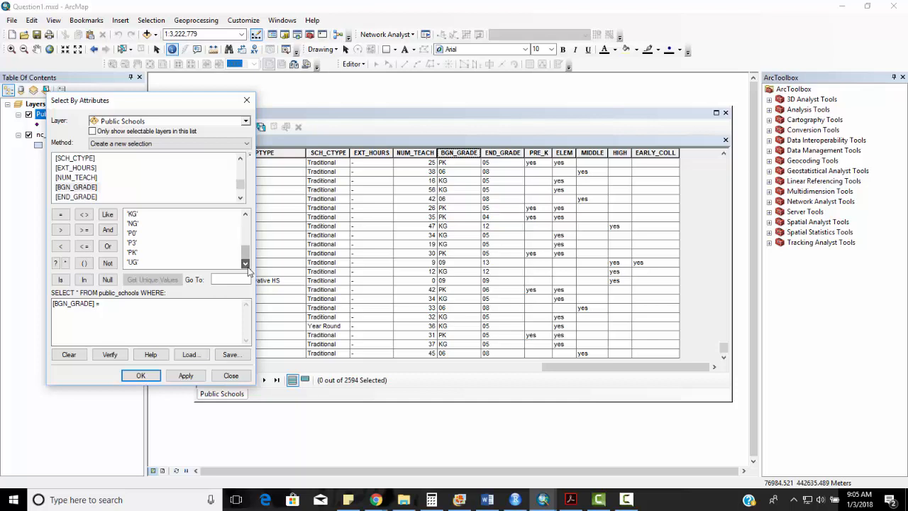
left_click_drag(249, 257, 250, 234)
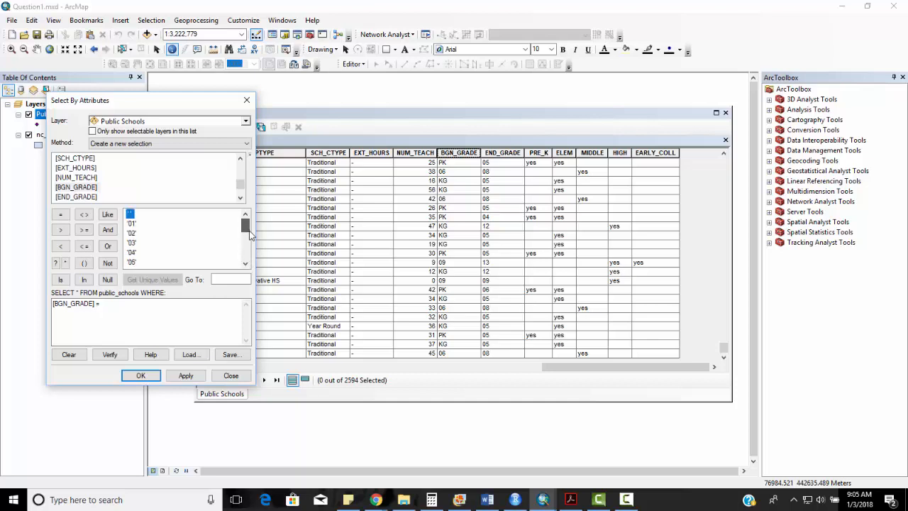
left_click(246, 264)
left_click(246, 264)
left_click(246, 264)
left_click(246, 264)
left_click(245, 264)
left_click(246, 264)
left_click(245, 264)
left_click(246, 264)
left_click(246, 264)
left_click(245, 264)
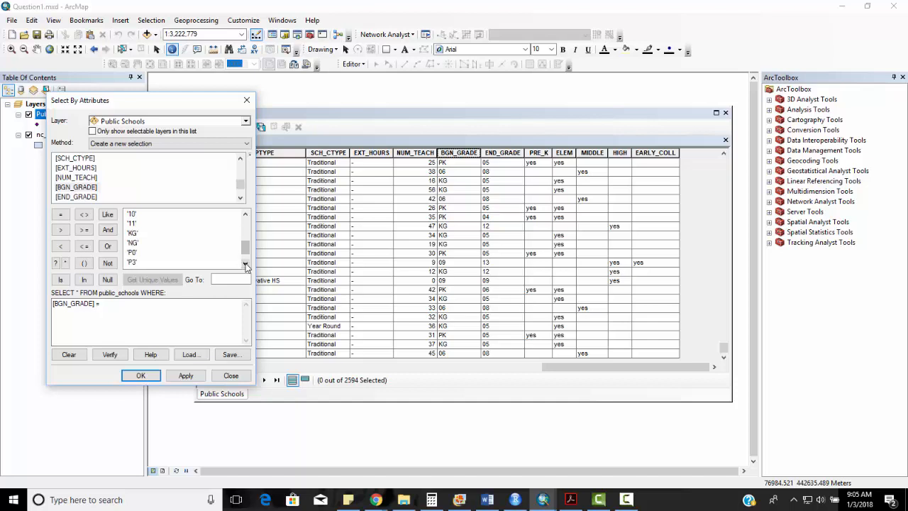
left_click(246, 214)
left_click(246, 214)
left_click(246, 213)
left_click(245, 214)
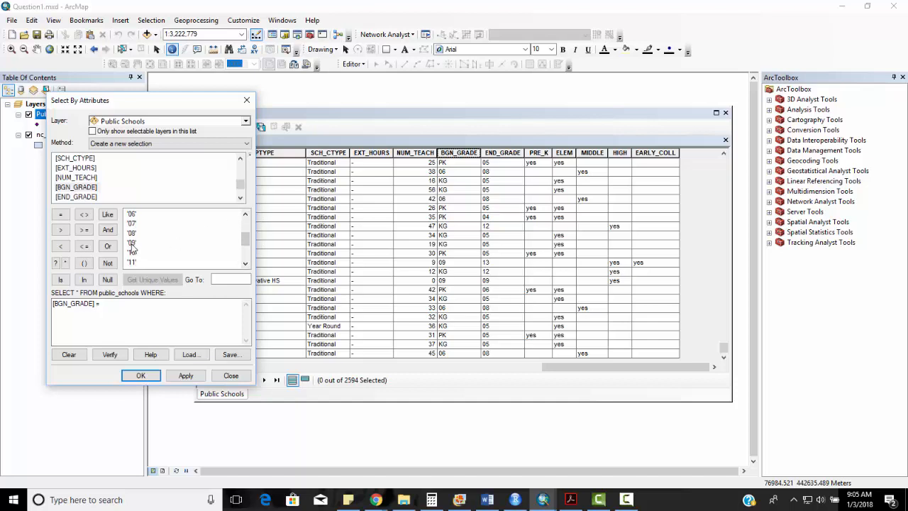
- Complete the query as [BGN_GRADE] = '09' AND [END_GRADE] = '12' and apply it to Public Schools
double_click(131, 244)
left_click(108, 230)
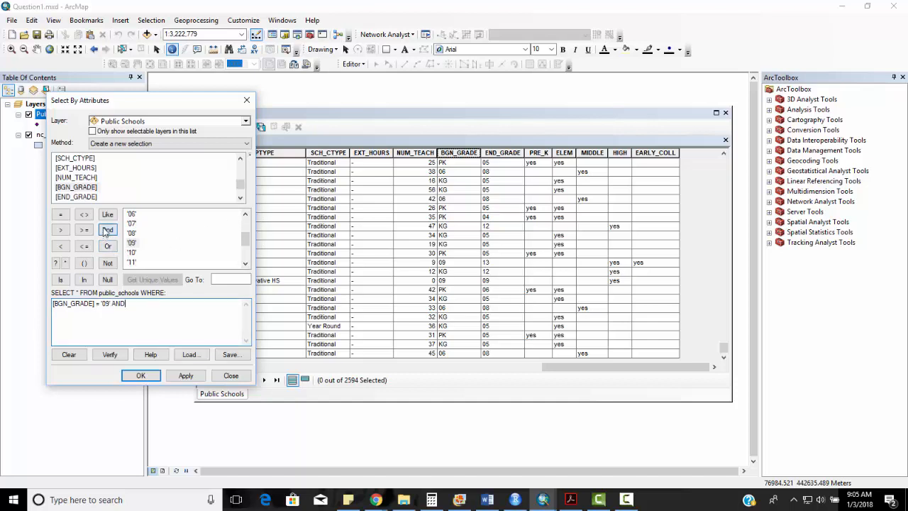
double_click(76, 197)
left_click(61, 214)
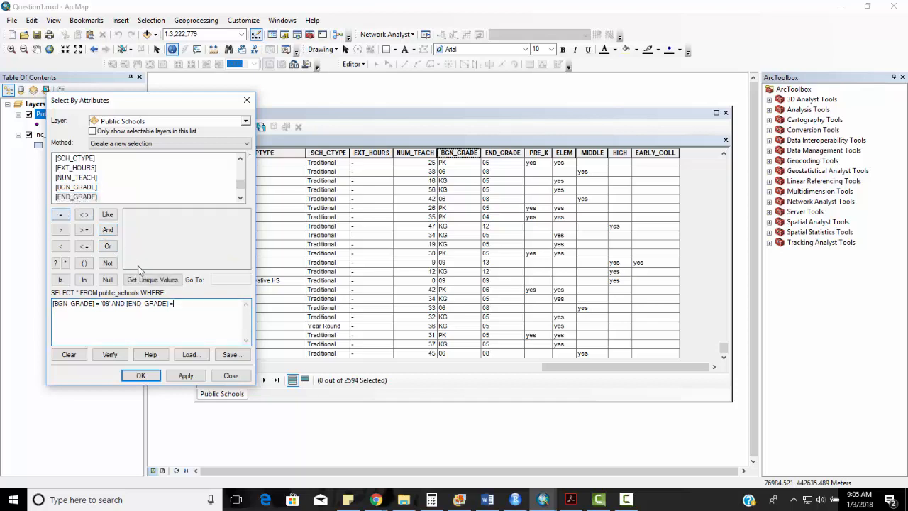
left_click(151, 280)
left_click(249, 243)
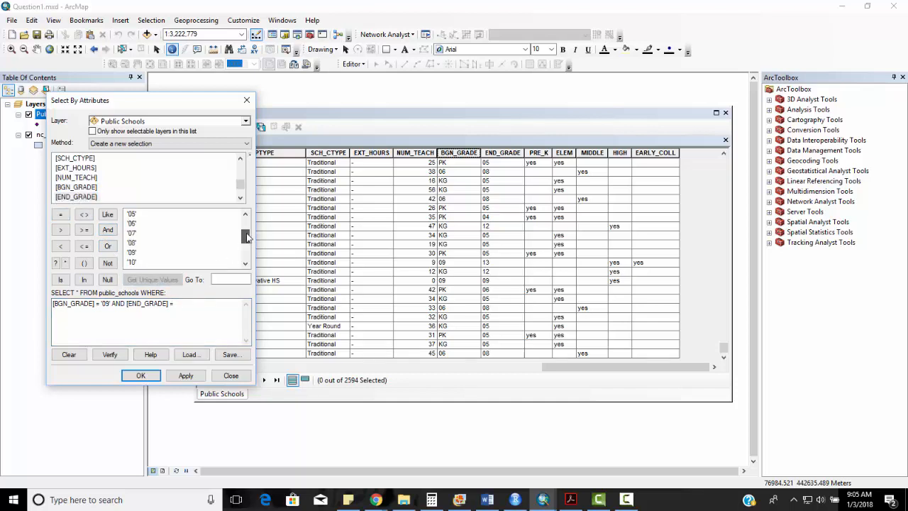
double_click(131, 253)
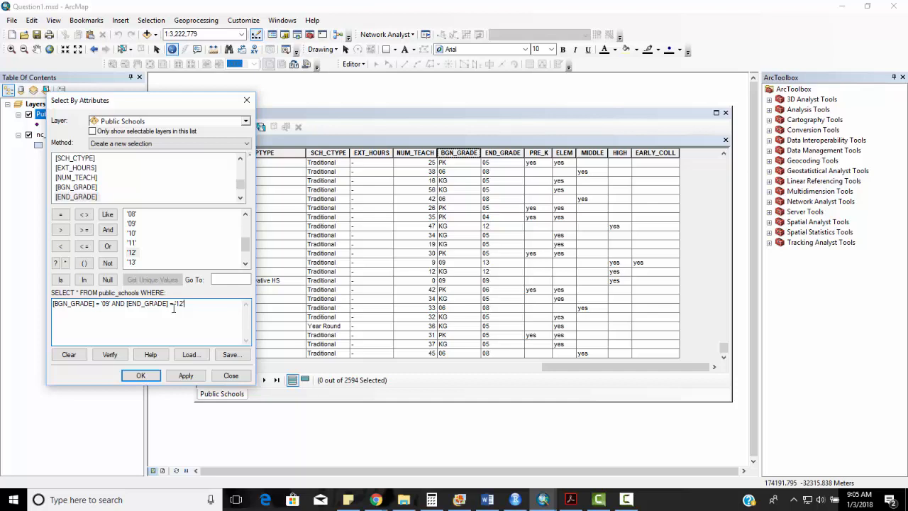
left_click(184, 377)
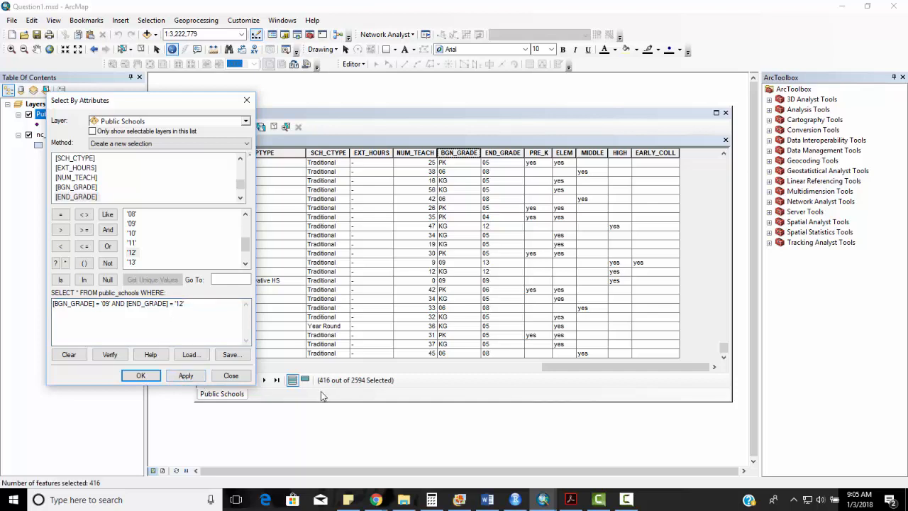
- Show only the selected records in the Public Schools table and look across their columns
left_click(408, 126)
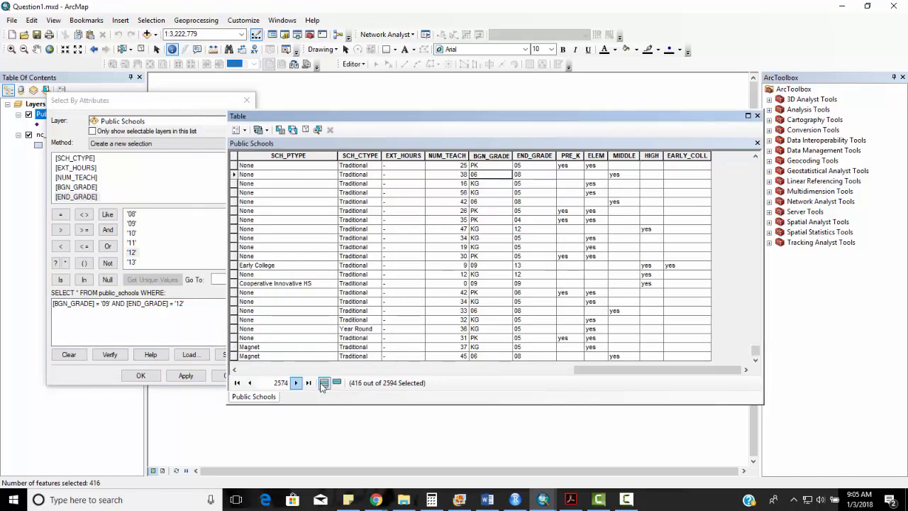
left_click(339, 385)
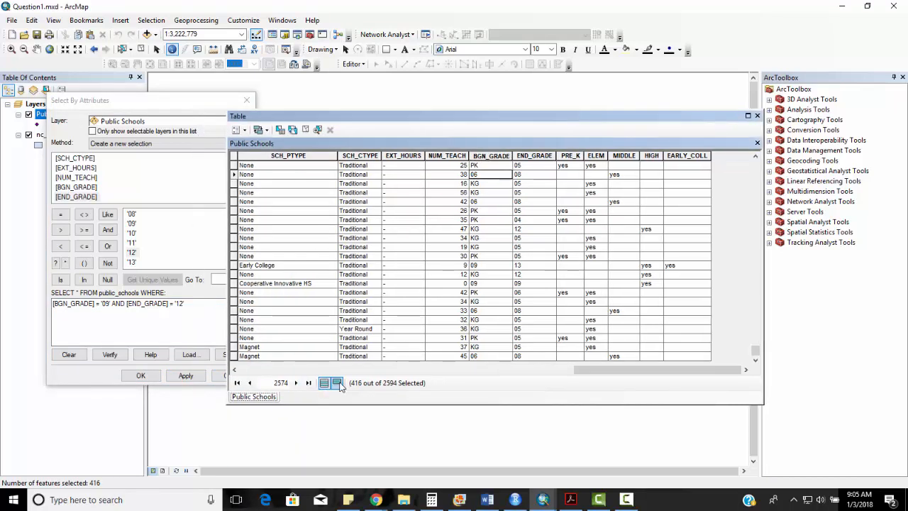
left_click(339, 385)
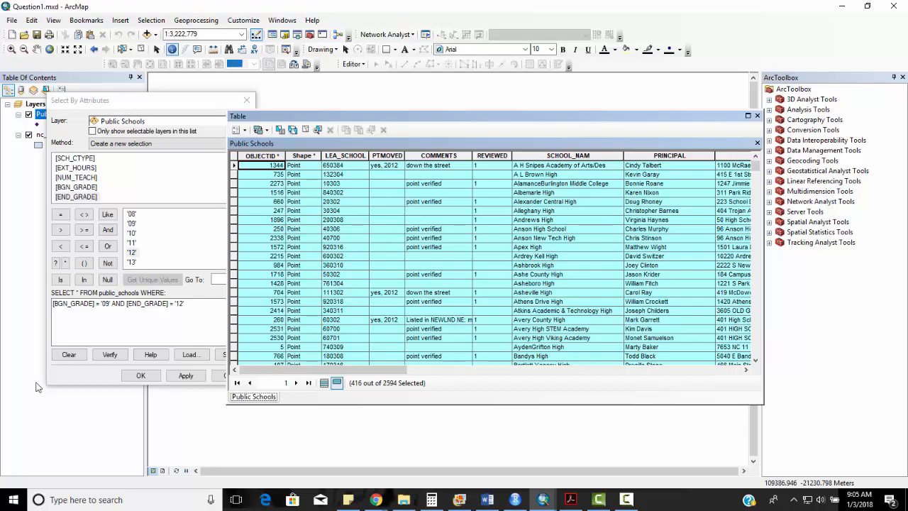
left_click_drag(323, 369, 379, 370)
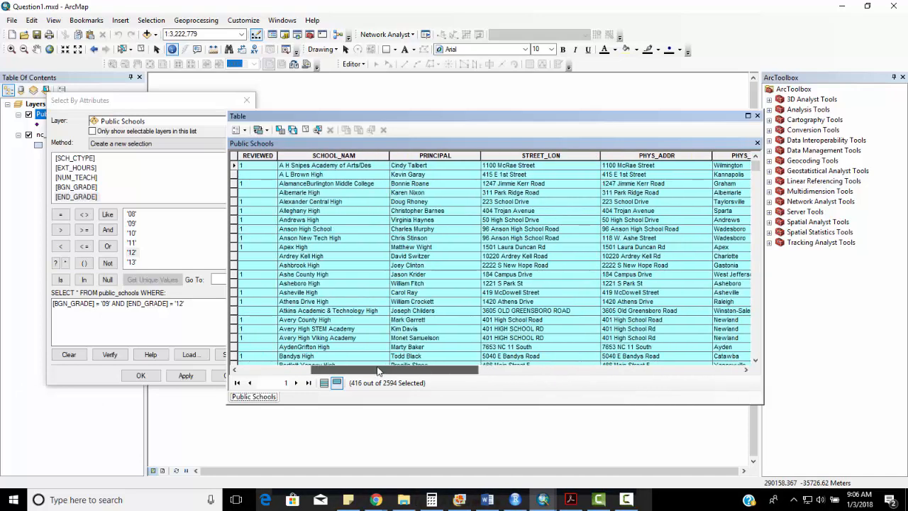
- Close the Public Schools table and inspect the selected schools around Guilford County up close on the map
left_click(758, 117)
left_click_drag(199, 102, 196, 99)
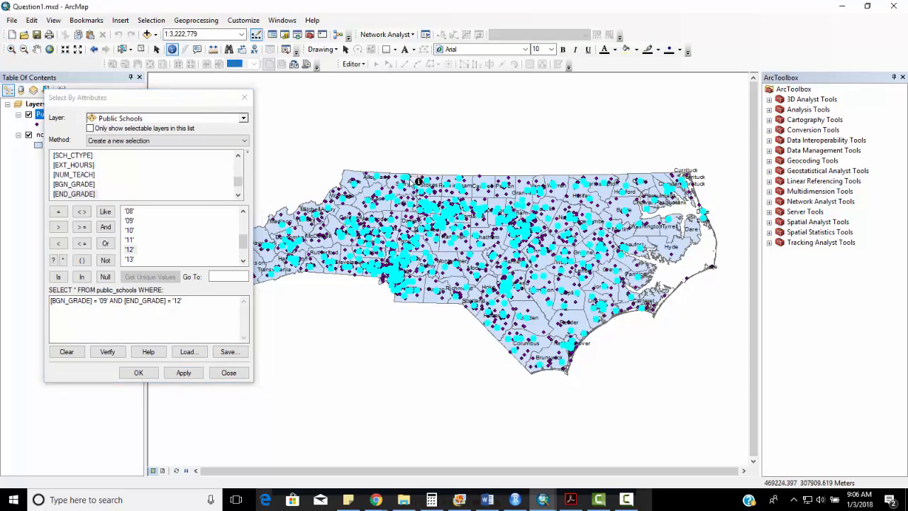
left_click(12, 49)
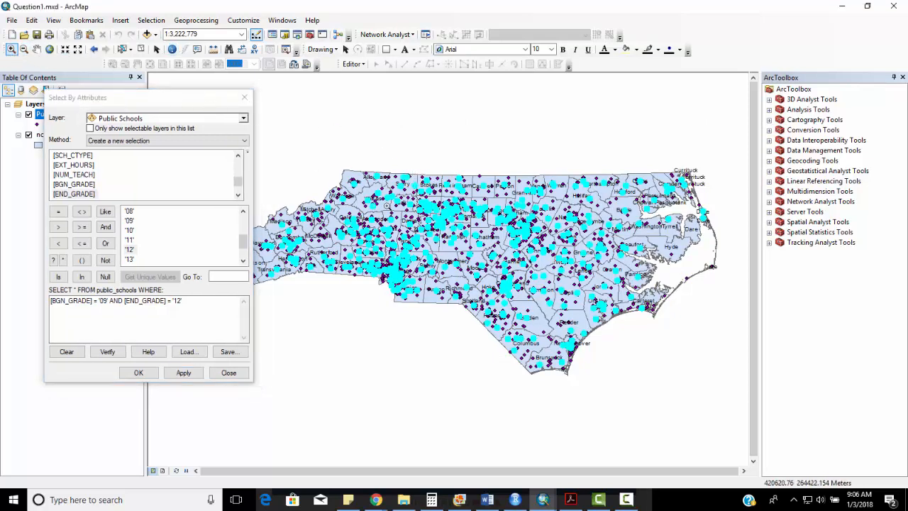
left_click_drag(407, 188, 497, 234)
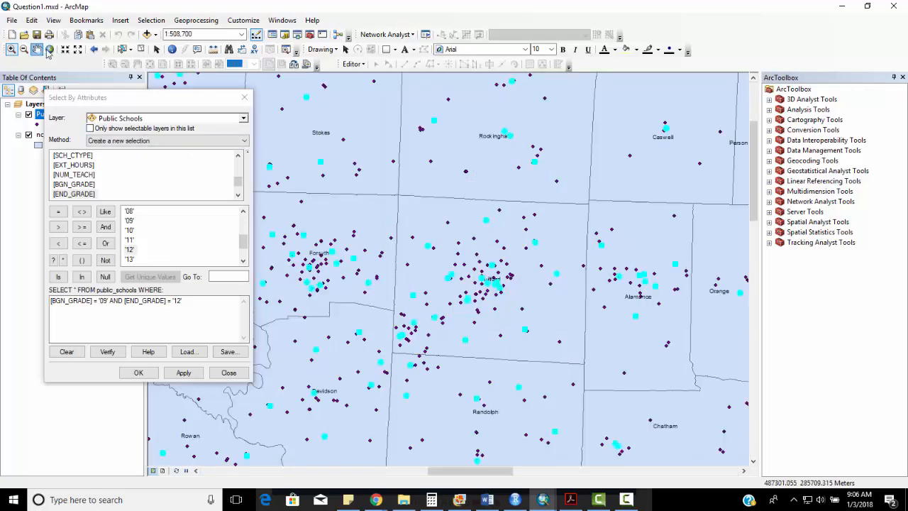
left_click_drag(388, 126, 655, 369)
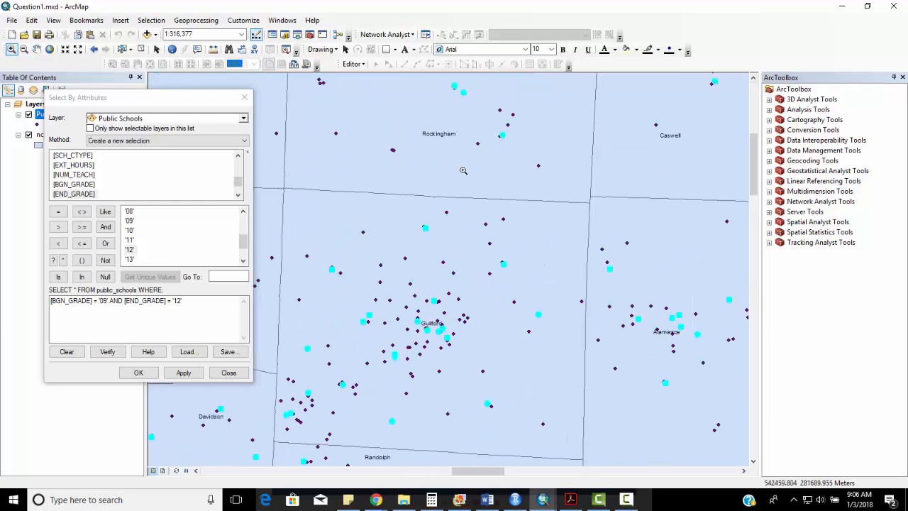
left_click_drag(465, 170, 608, 325)
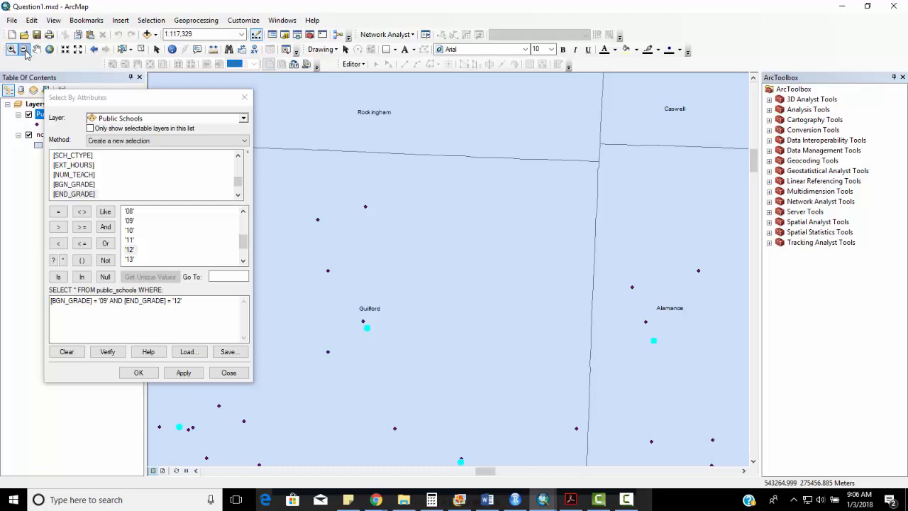
- Reframe the map on Forsyth and Guilford counties and close the attribute query
left_click(23, 49)
left_click_drag(358, 199, 586, 346)
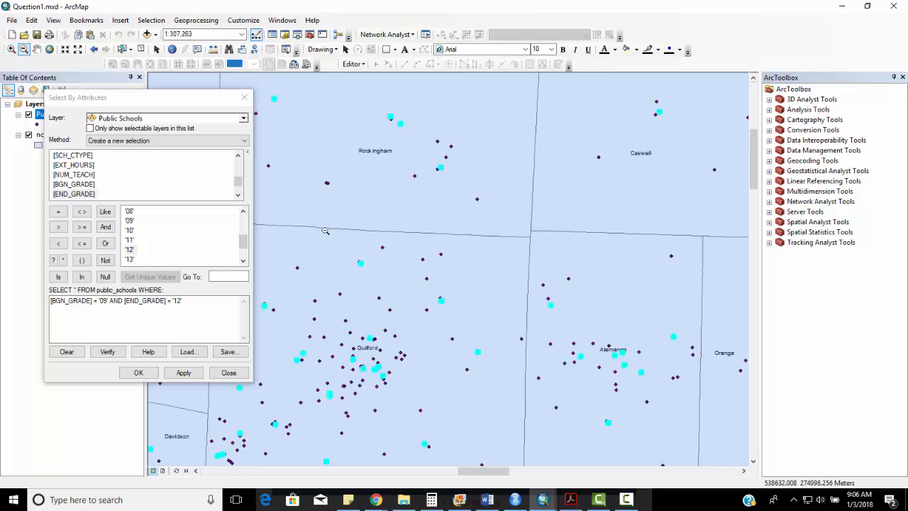
left_click_drag(305, 222, 544, 391)
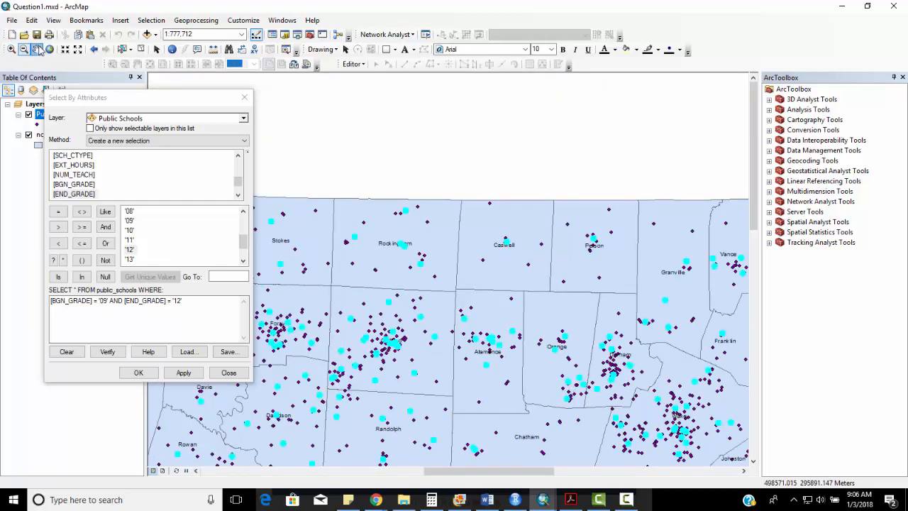
left_click(36, 49)
left_click_drag(431, 247, 592, 225)
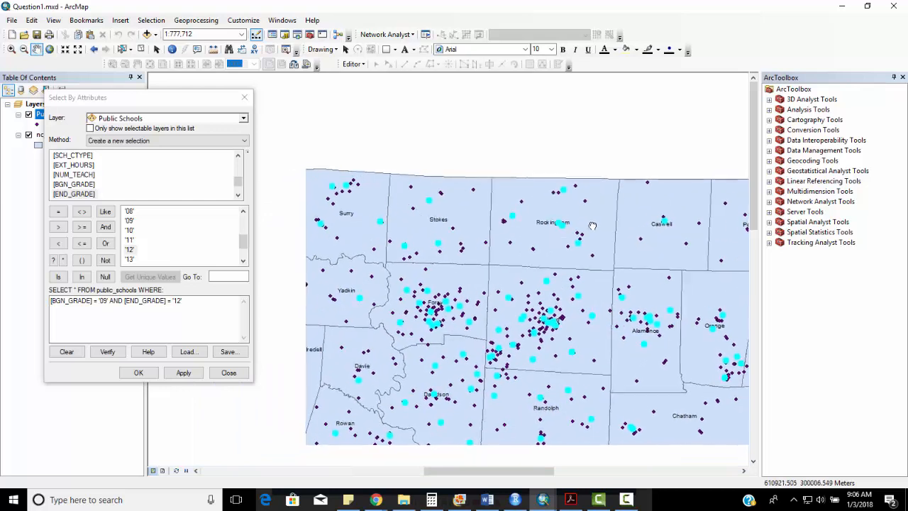
left_click(11, 49)
left_click_drag(359, 232, 651, 416)
left_click_drag(174, 101, 91, 154)
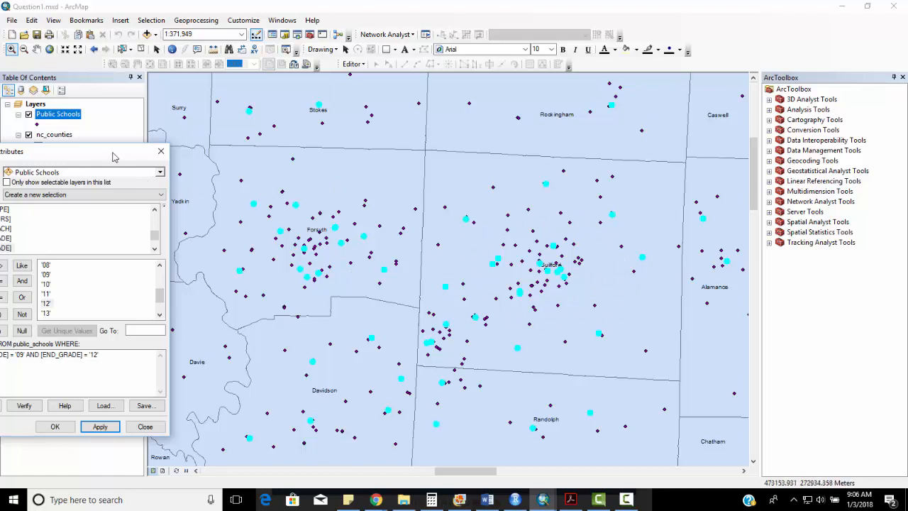
left_click_drag(112, 154, 230, 142)
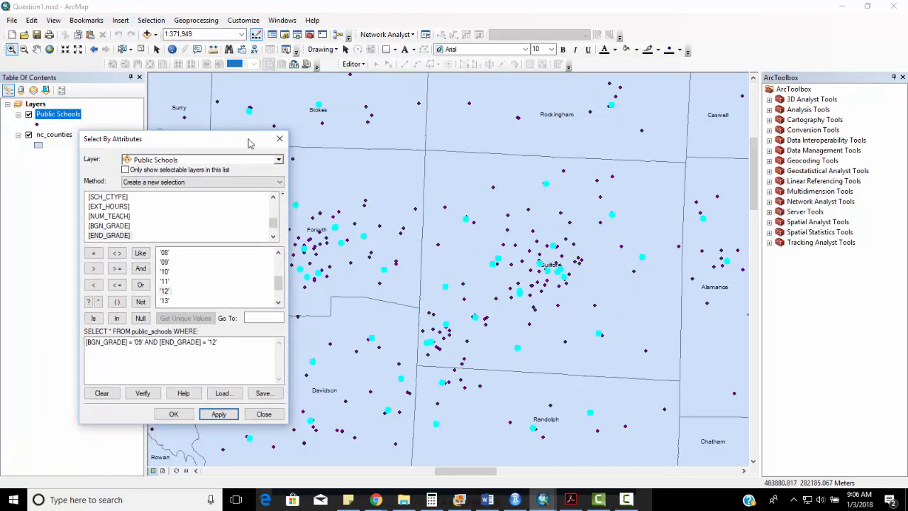
left_click(280, 139)
- Set up a Select By Location on Public Schools that selects from the currently selected features, with nc_counties as the source layer
left_click(151, 20)
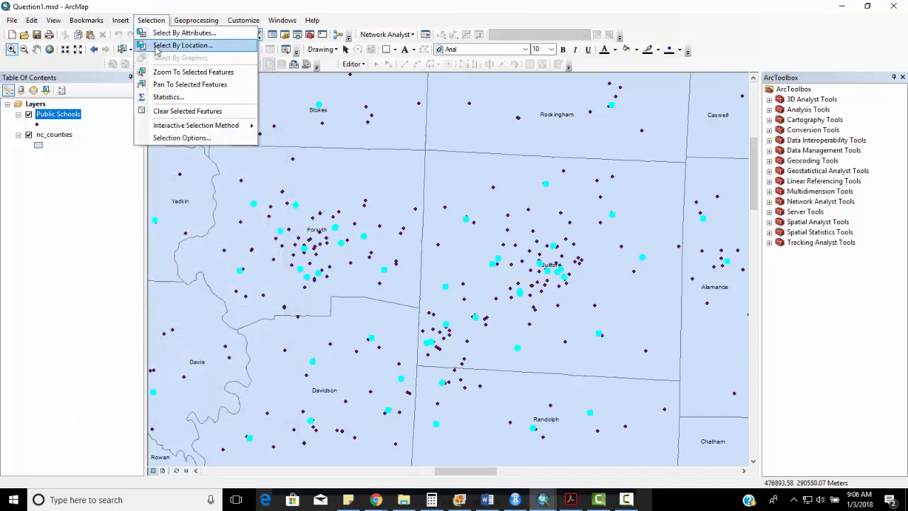
left_click(157, 47)
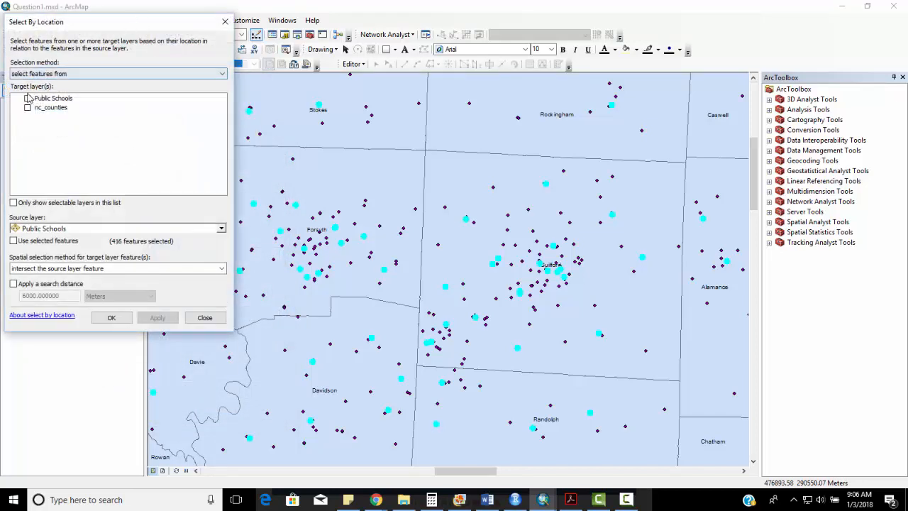
left_click(27, 98)
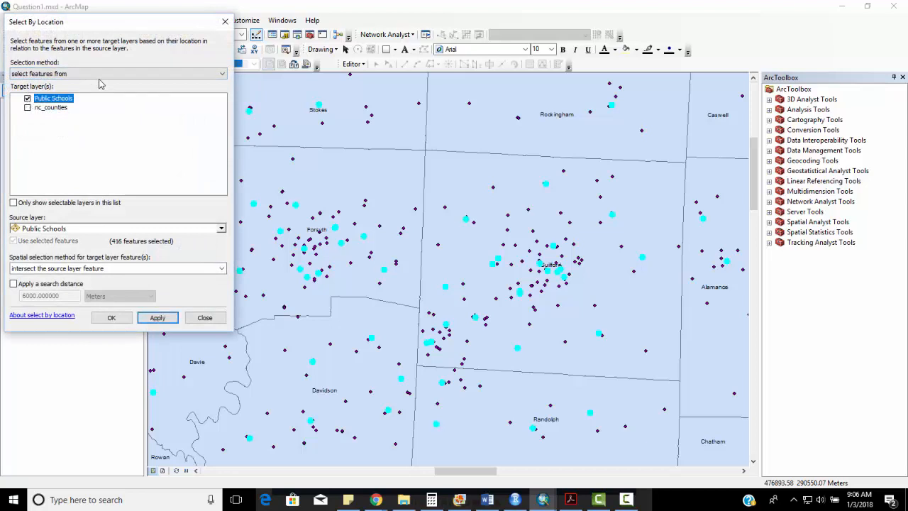
left_click(50, 75)
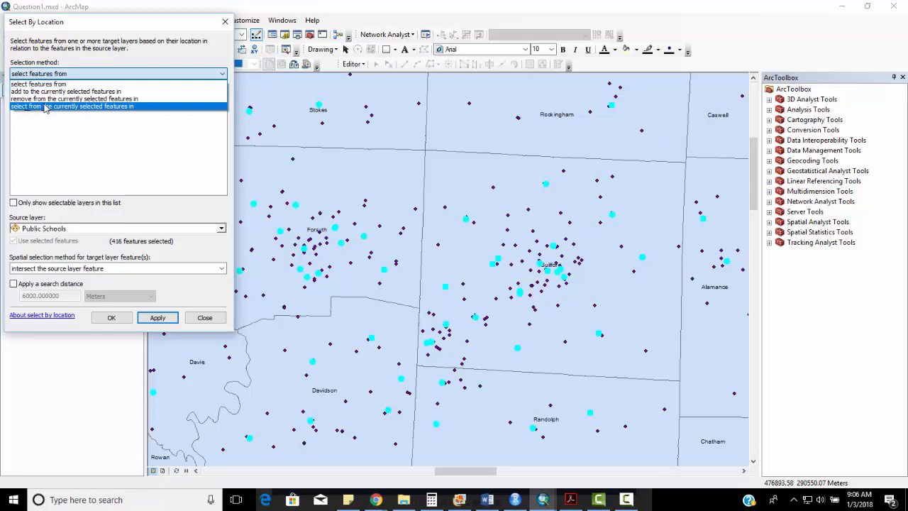
left_click(45, 107)
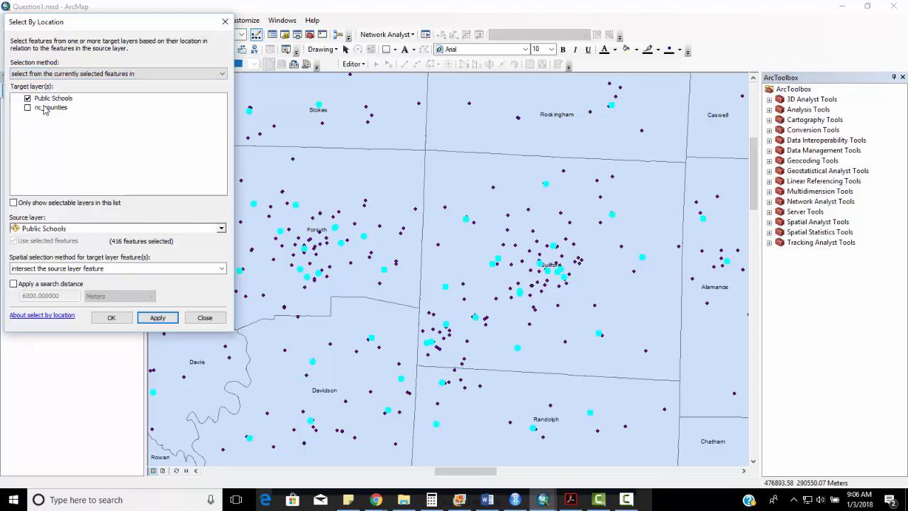
left_click(101, 230)
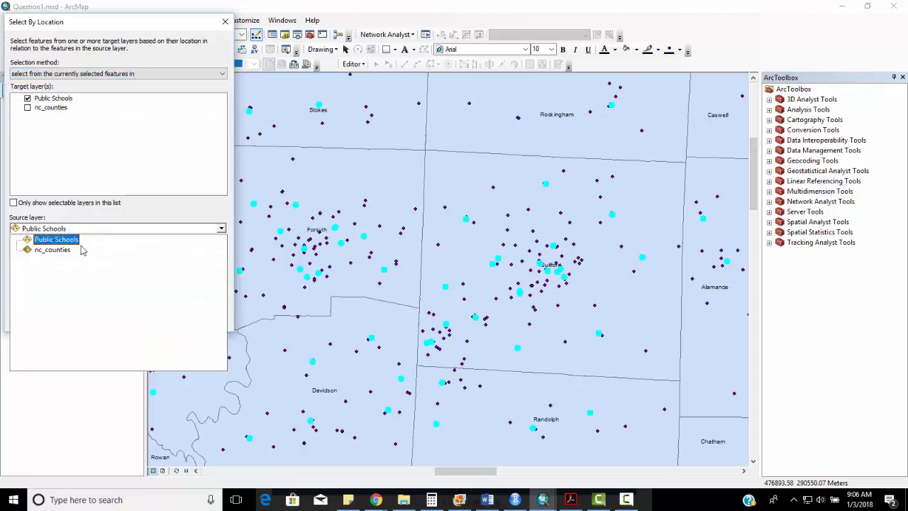
left_click(65, 257)
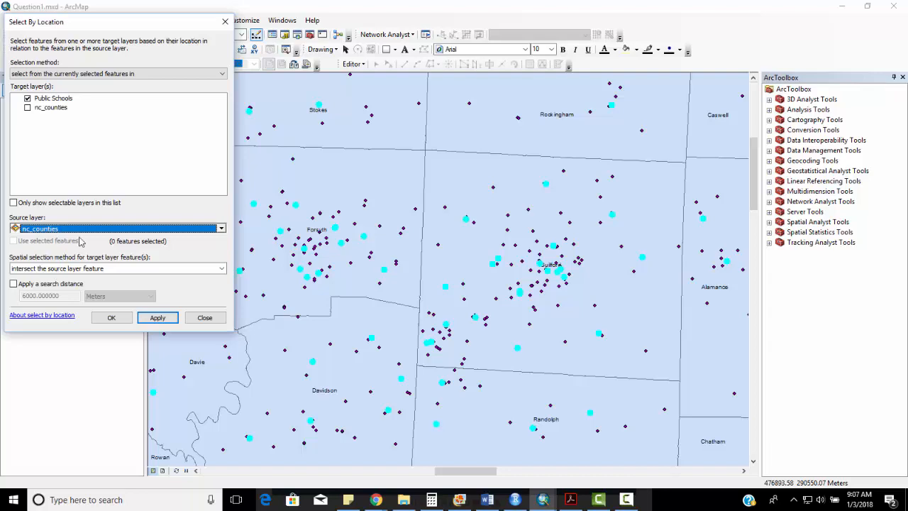
- Select the Guilford and Forsyth records together in the nc_counties attribute table
left_click_drag(143, 22, 138, 135)
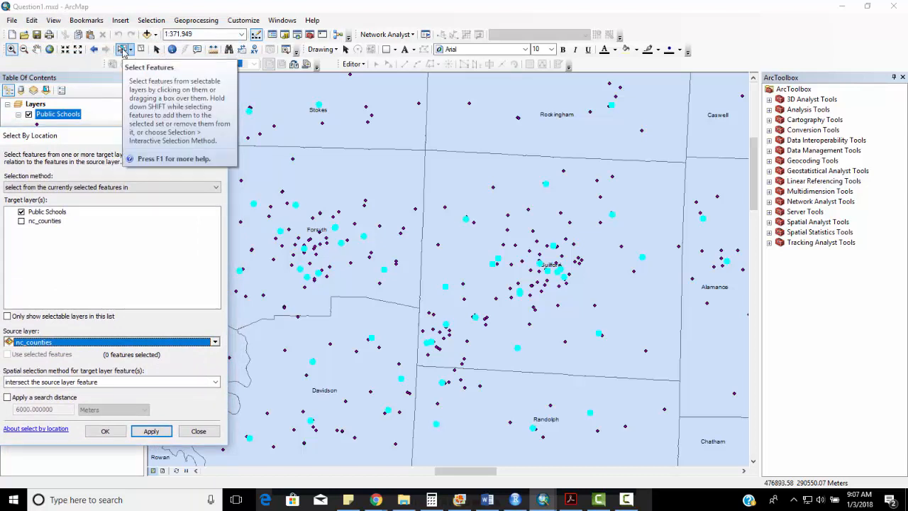
left_click(123, 51)
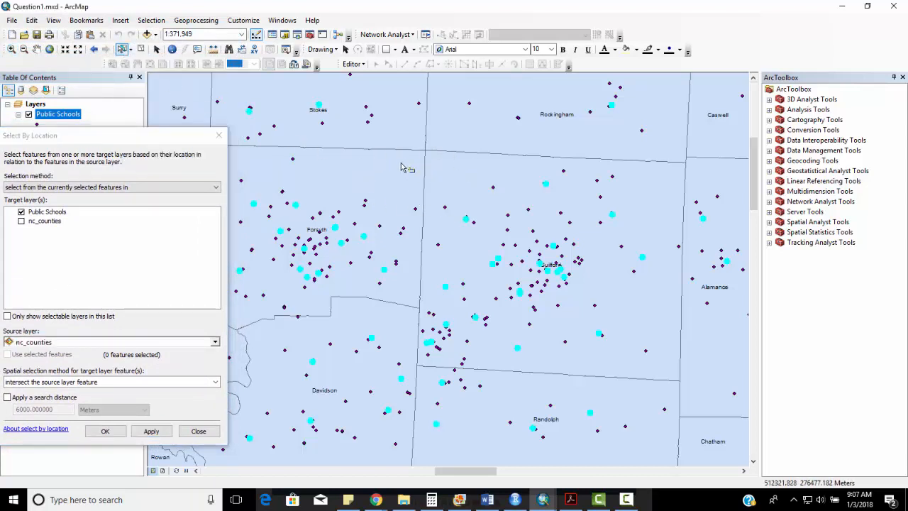
left_click_drag(141, 134, 152, 175)
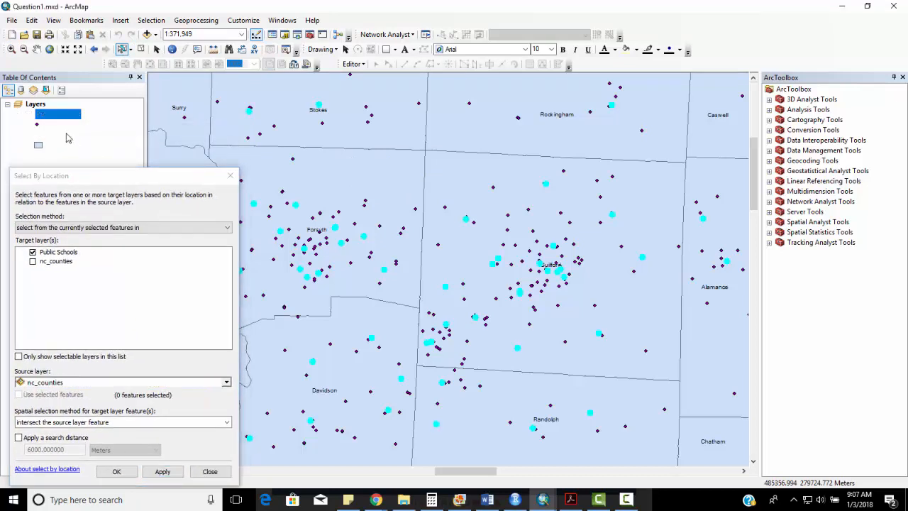
right_click(67, 135)
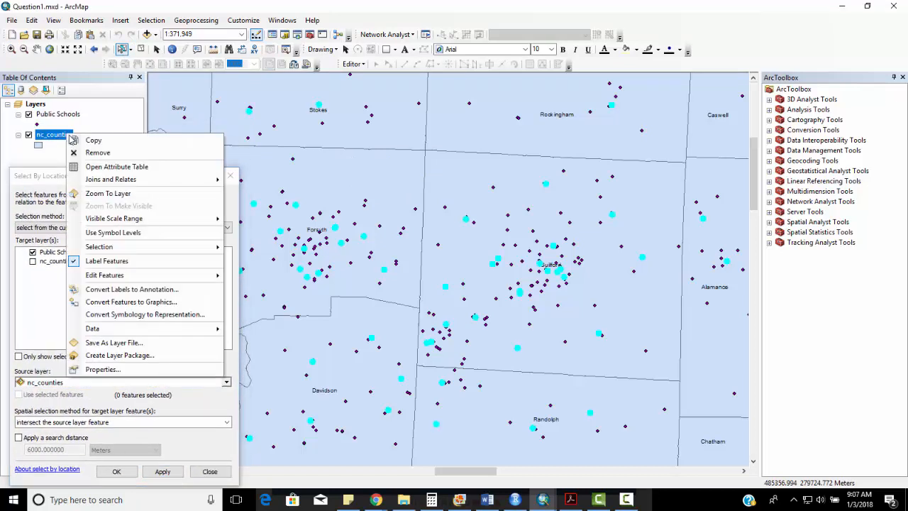
left_click(98, 167)
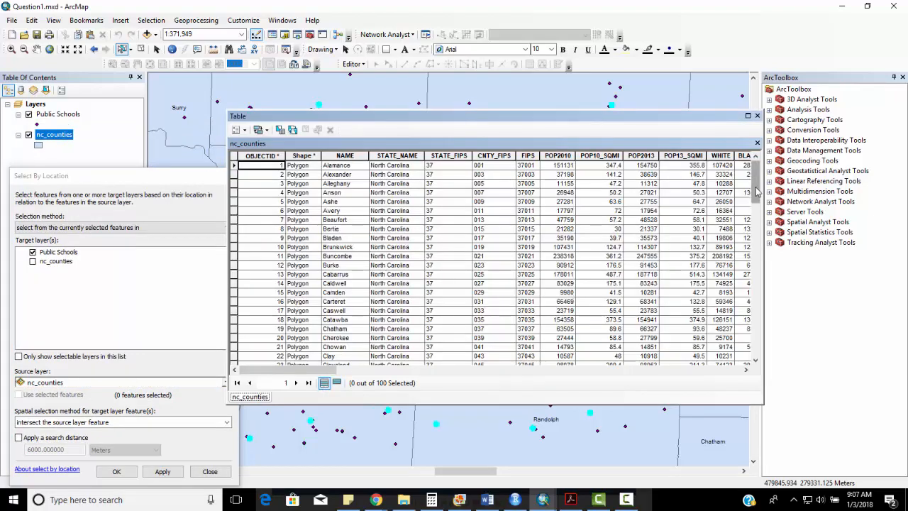
left_click_drag(757, 193, 760, 242)
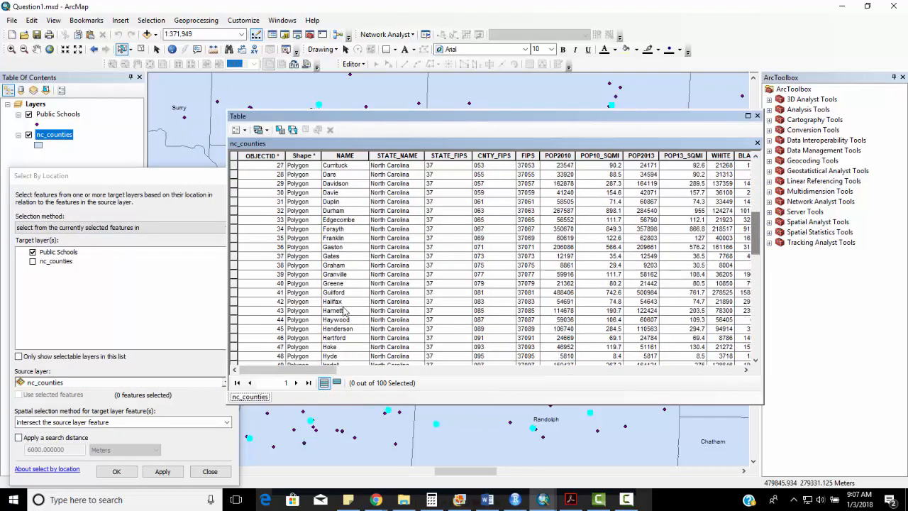
left_click(234, 292)
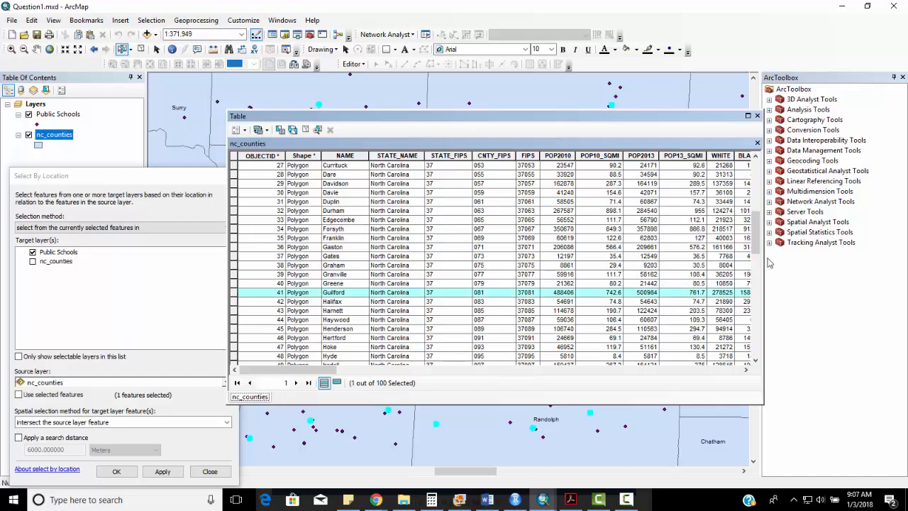
mouse_move(758, 234)
left_mouse_down()
mouse_move(760, 250)
mouse_move(758, 224)
left_mouse_up()
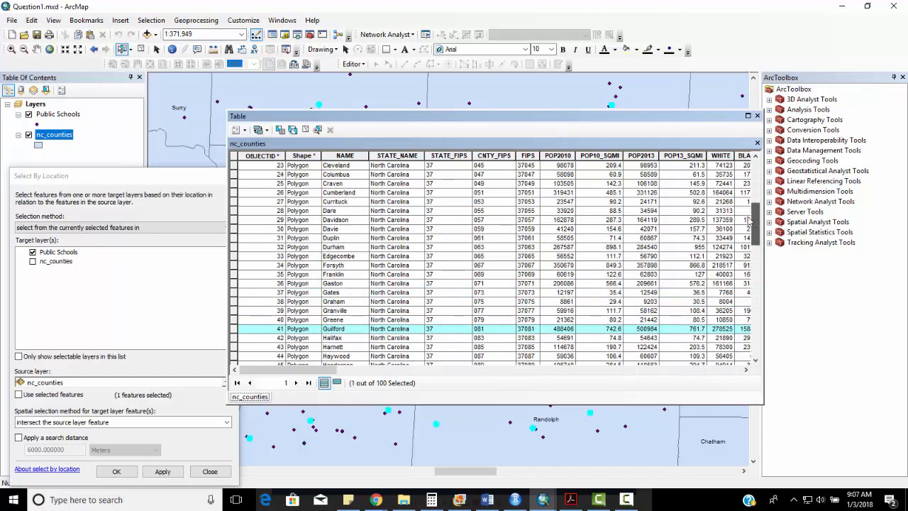
left_click(233, 266, "ctrl")
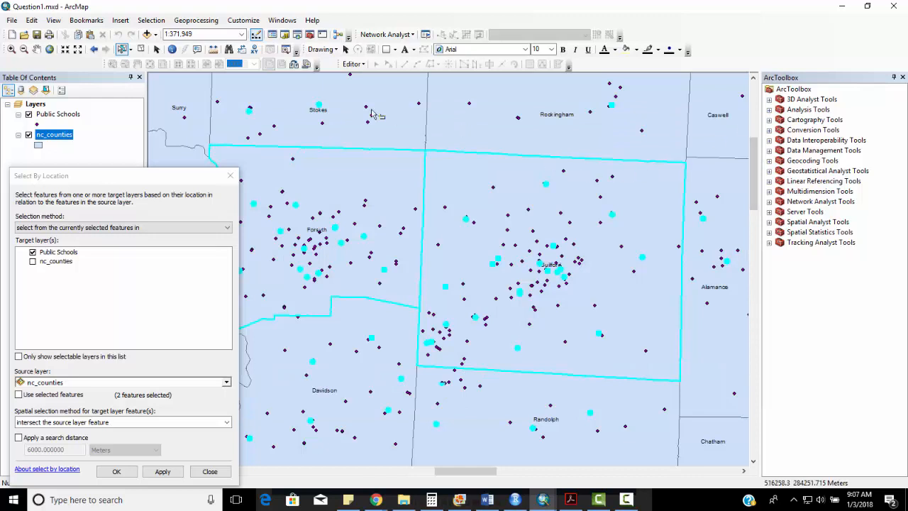
- Apply the location selection to Public Schools using only the selected nc_counties features as the intersecting source, and close the dialog
left_click_drag(172, 181, 172, 160)
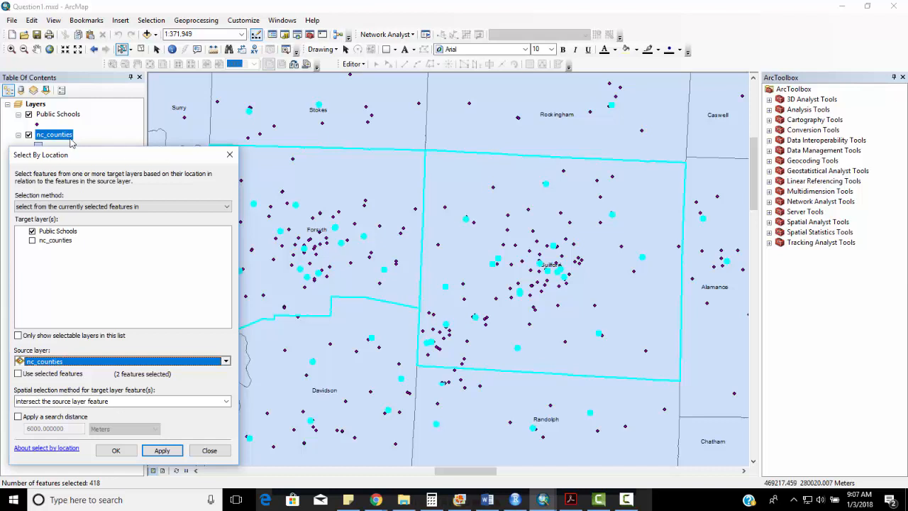
left_click_drag(105, 158, 113, 104)
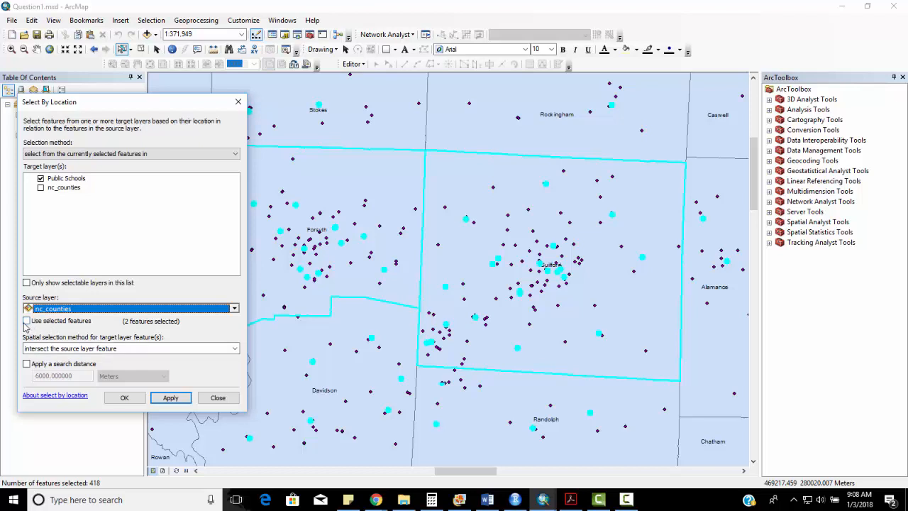
left_click(26, 322)
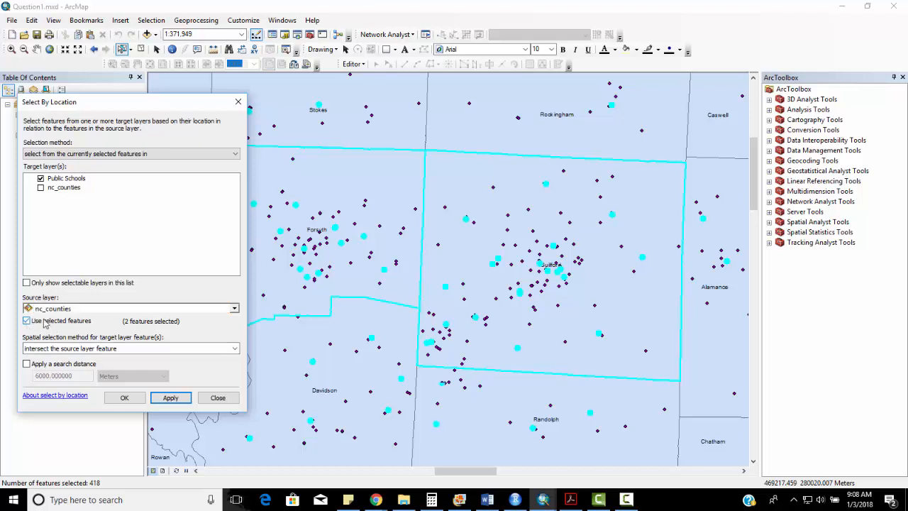
left_click_drag(179, 105, 202, 129)
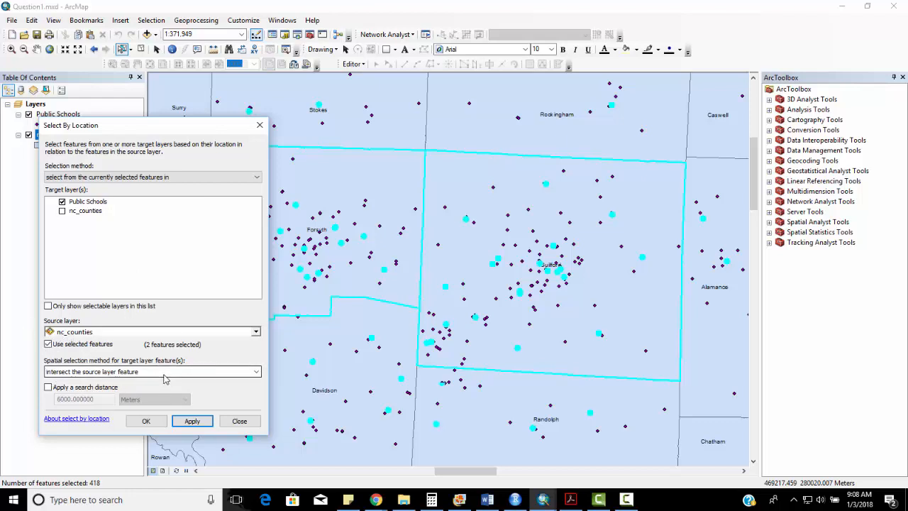
left_click(191, 422)
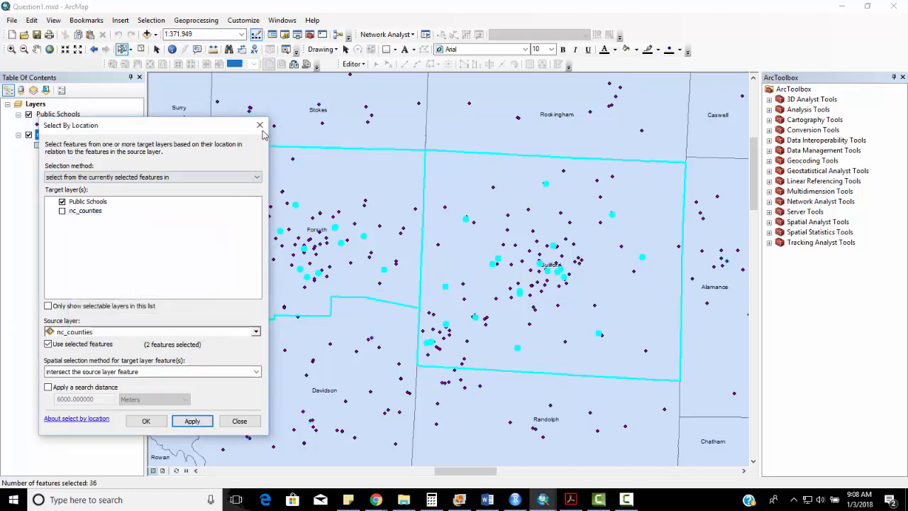
left_click(260, 125)
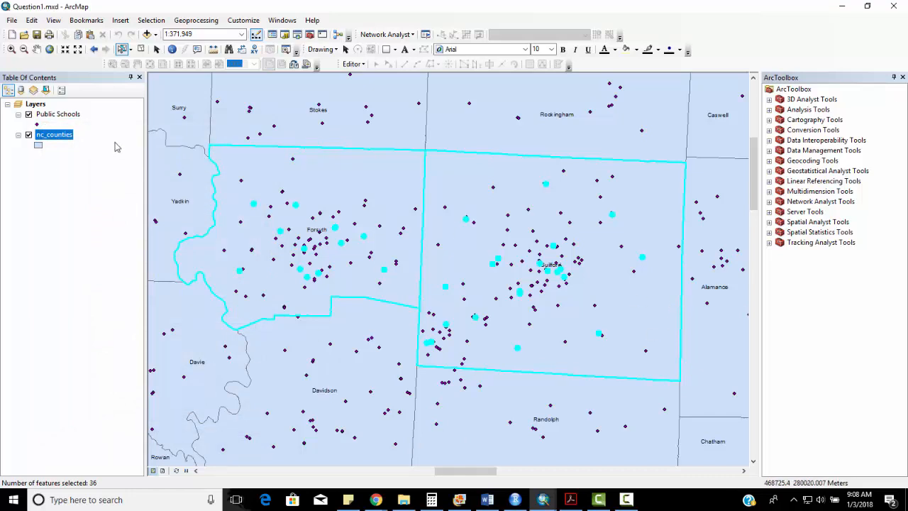
- Review the selected records in the Public Schools attribute table and close the table
right_click(71, 116)
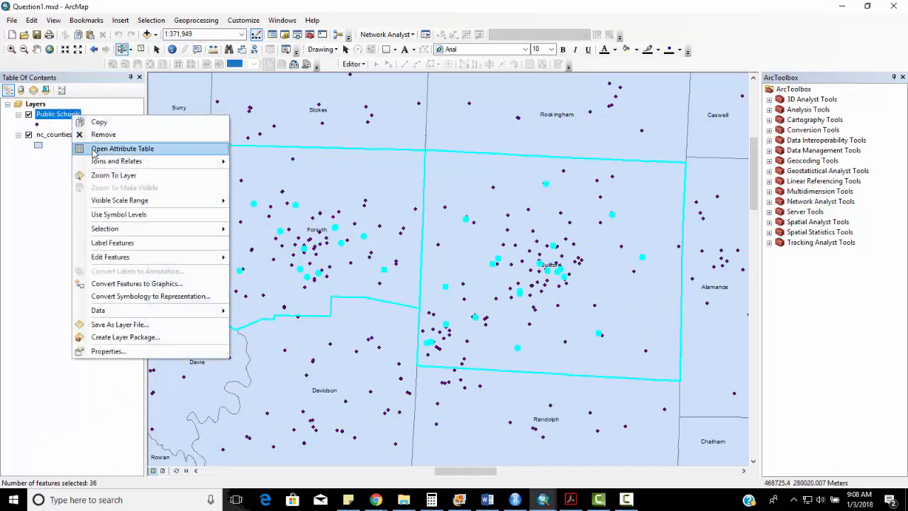
left_click(92, 151)
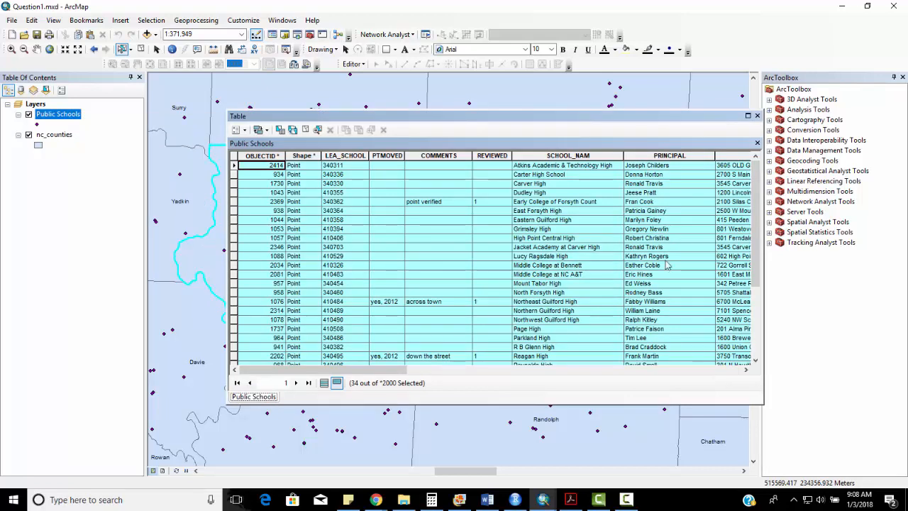
left_click(758, 115)
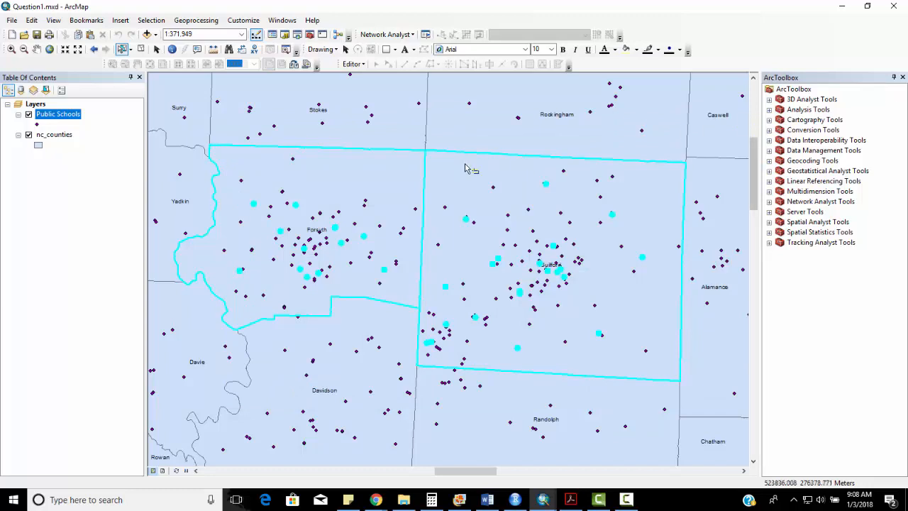
- Clear all selections and select Forsyth and Guilford counties together directly on the map
left_click(140, 49)
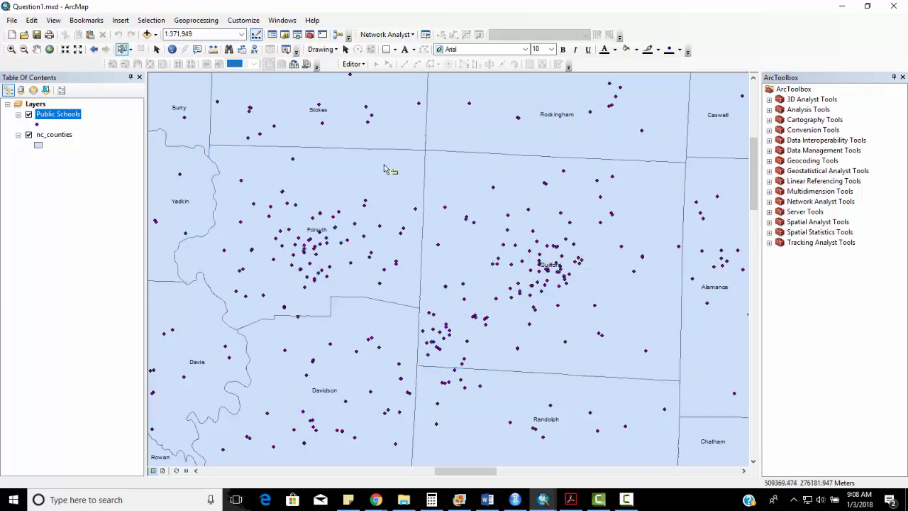
left_click(383, 169)
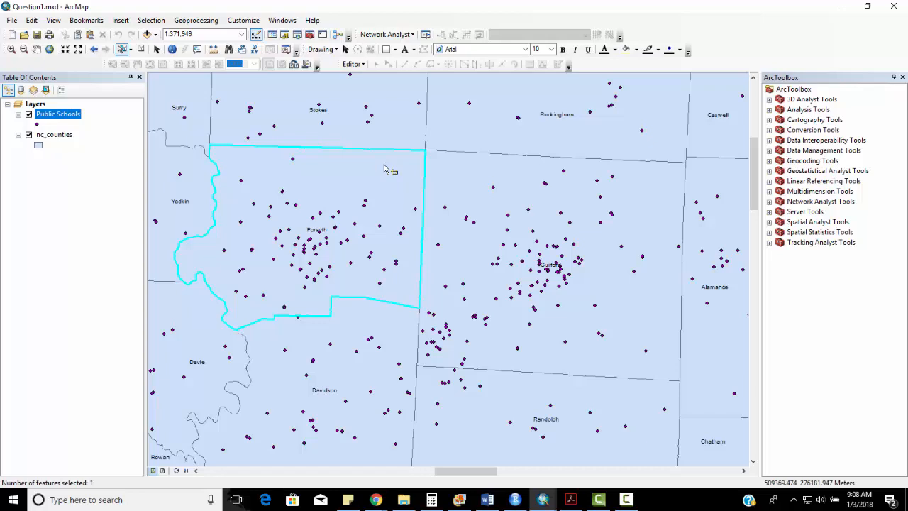
left_click(462, 181)
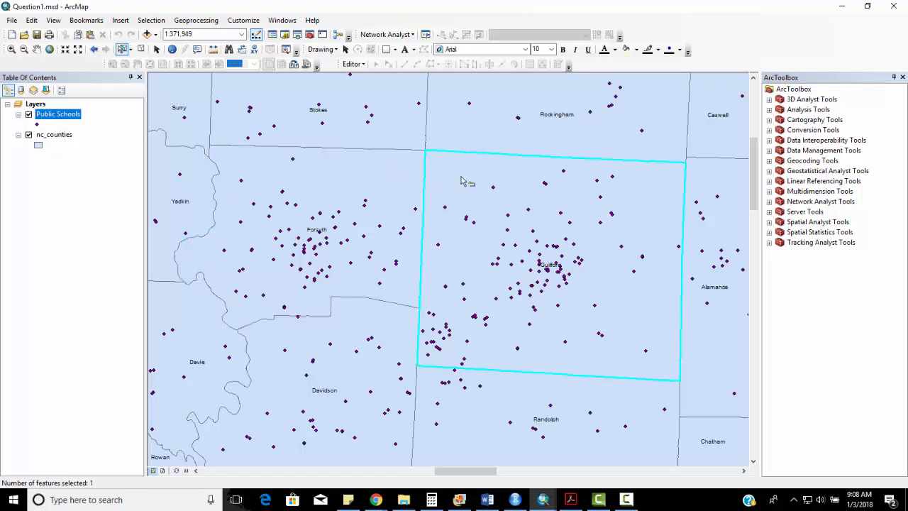
left_click(401, 179, "shift")
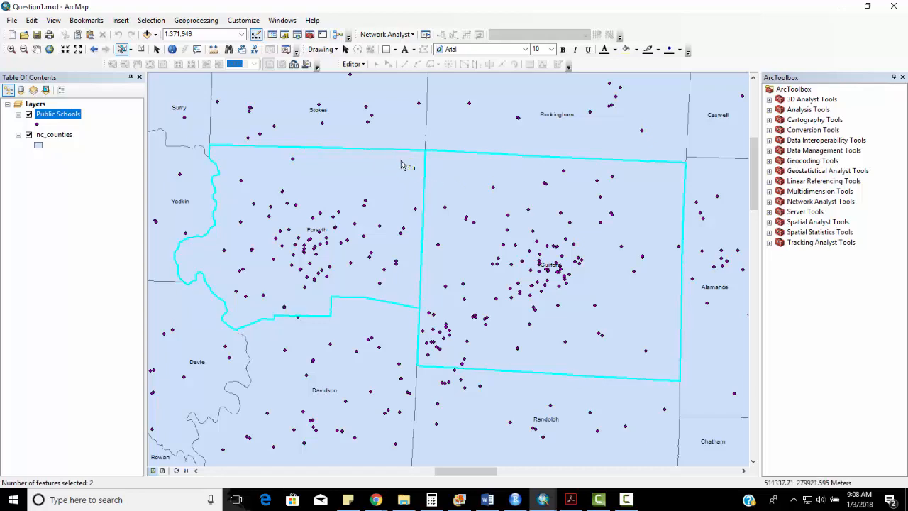
left_click_drag(374, 173, 458, 214)
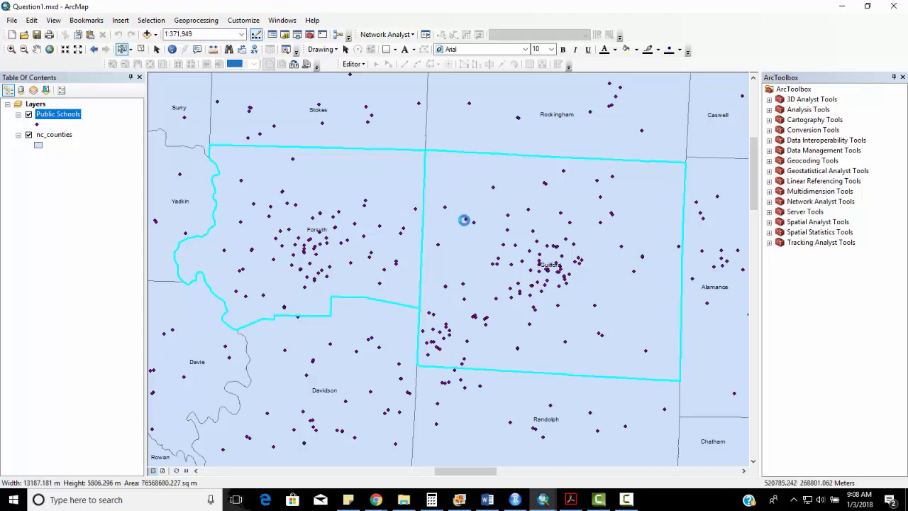
left_click(446, 138)
left_click_drag(383, 168, 445, 203)
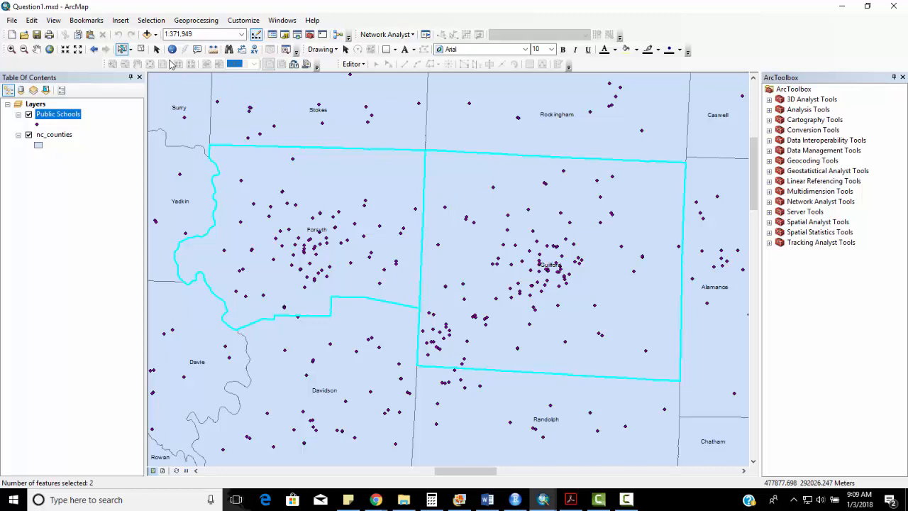
- Select by location the Public Schools features that intersect the selected nc_counties features, using the "select features from" method, and close the dialog
left_click(151, 20)
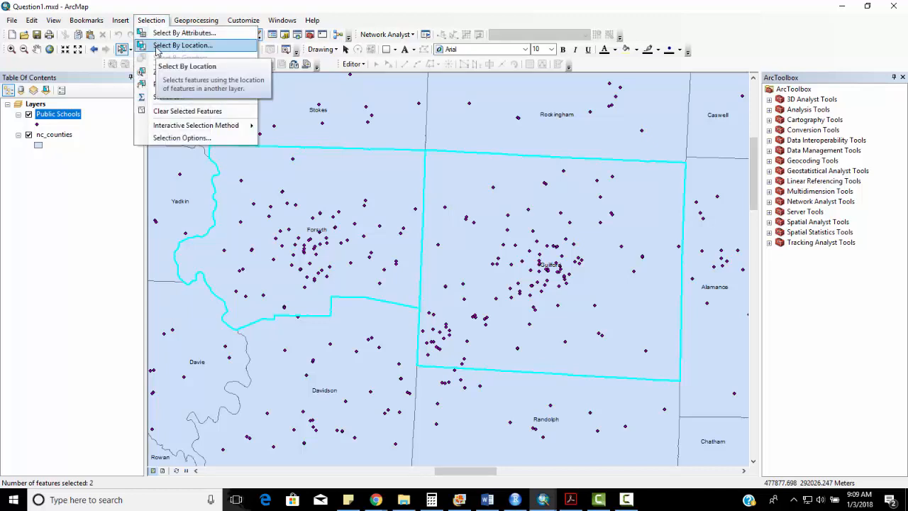
left_click(158, 47)
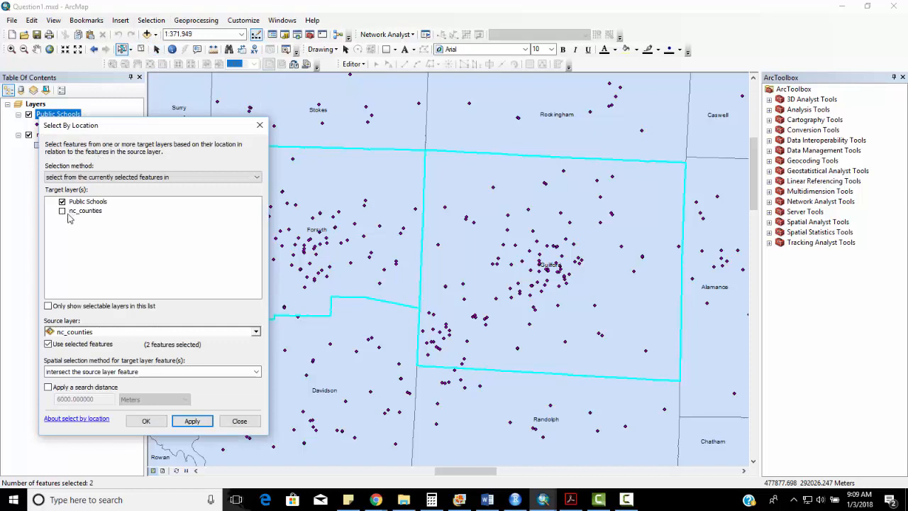
left_click(192, 421)
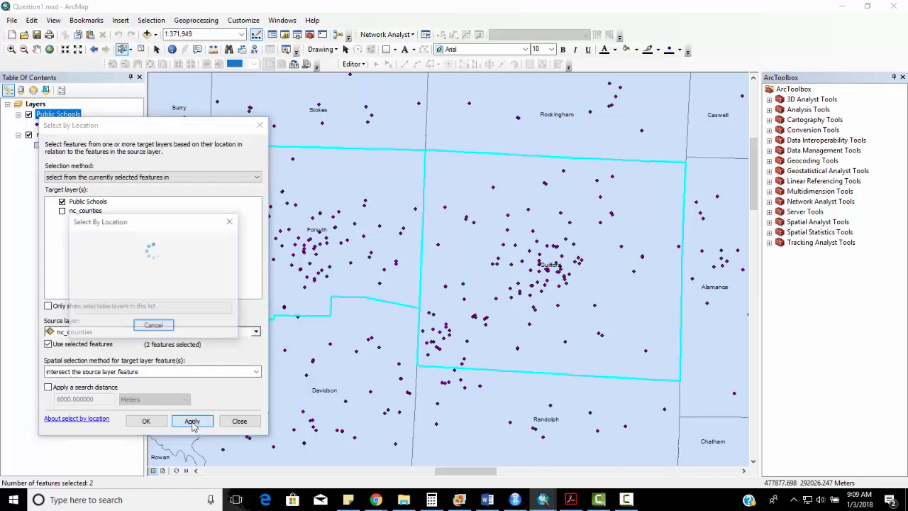
left_click(160, 178)
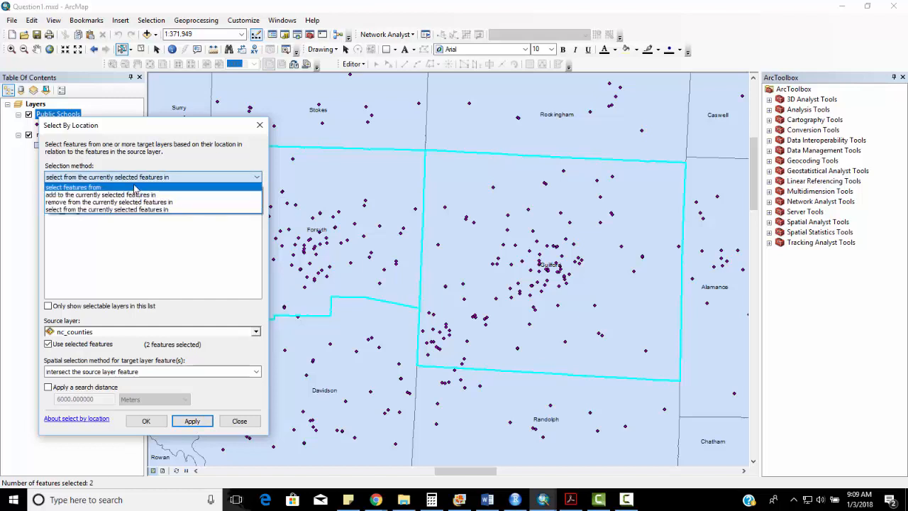
left_click(163, 153)
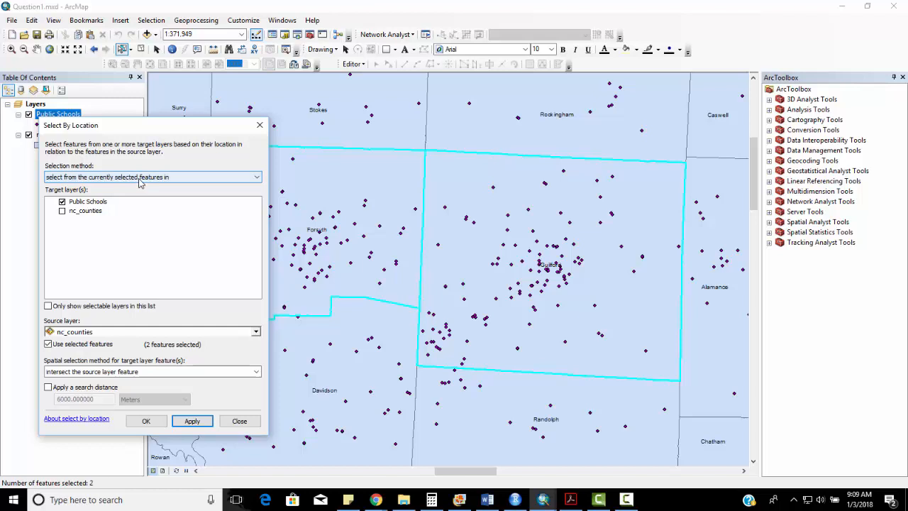
left_click(142, 178)
left_click(142, 188)
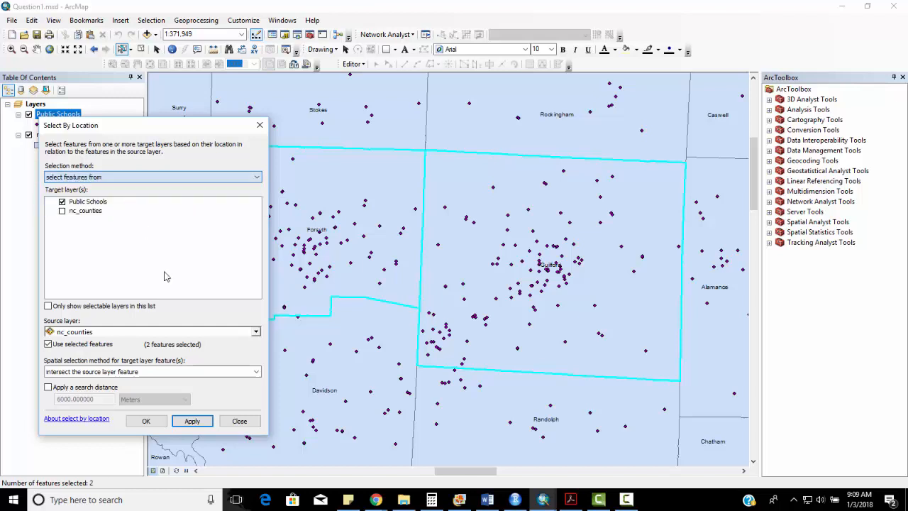
left_click(192, 421)
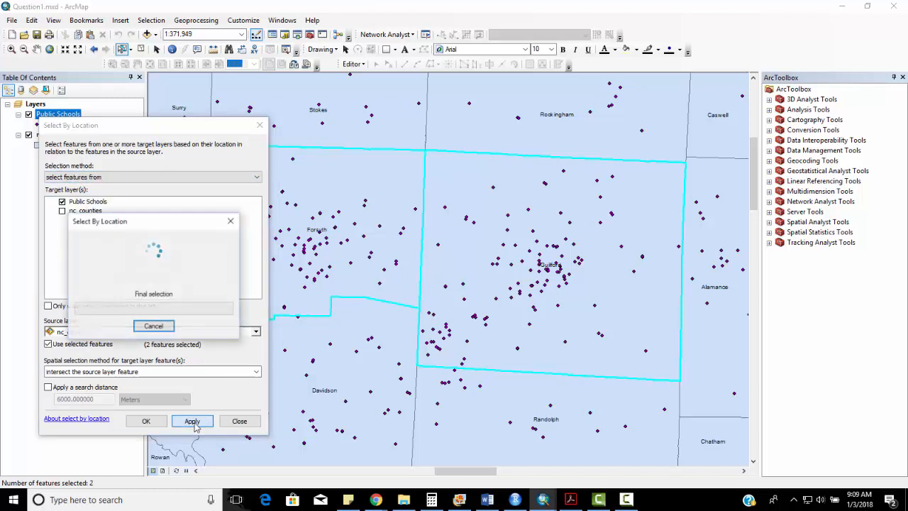
left_click(259, 125)
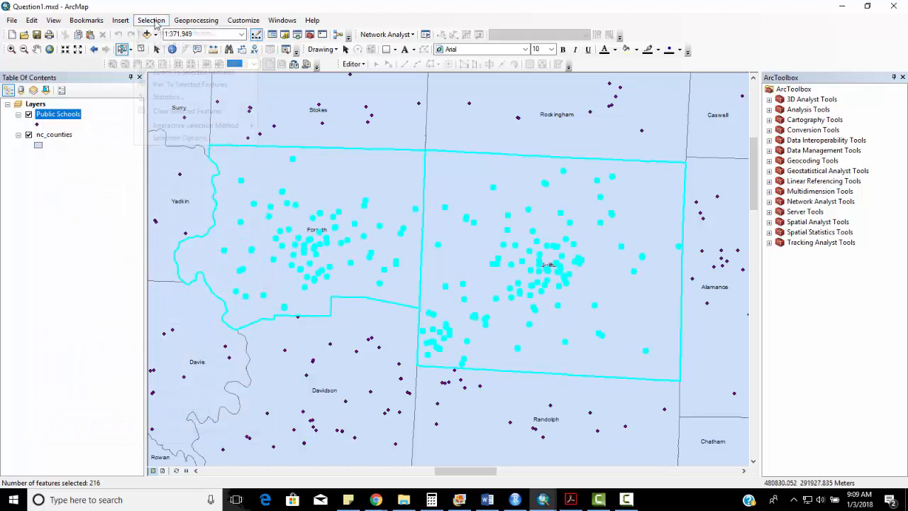
- Narrow the current Public Schools selection by attributes with [BGN_GRADE] = '09' AND [END_GRADE] = '12', using the "Select from current selection" method
left_click(151, 20)
left_click(184, 32)
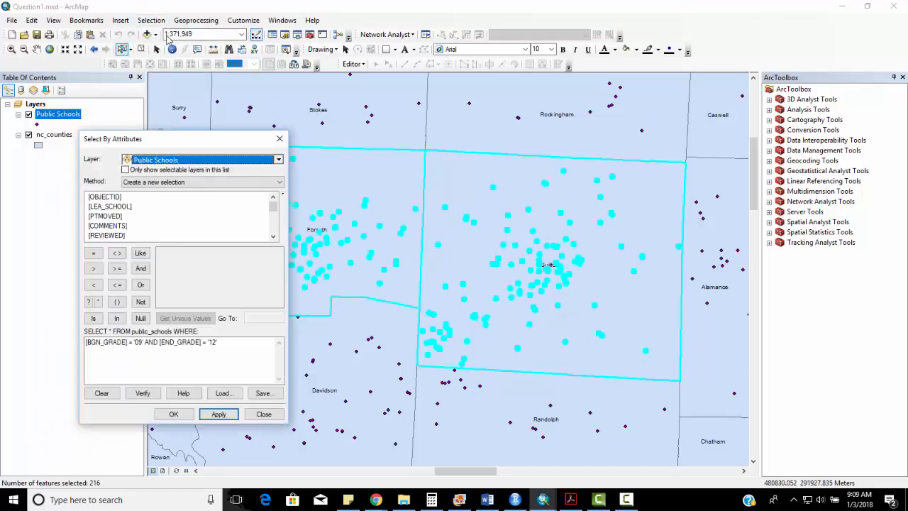
left_click_drag(198, 147, 161, 98)
left_click(128, 135)
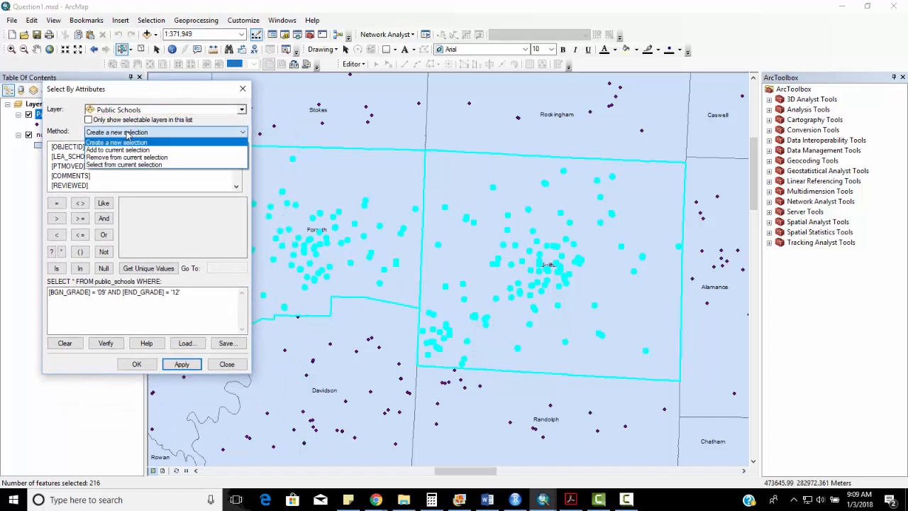
left_click(123, 168)
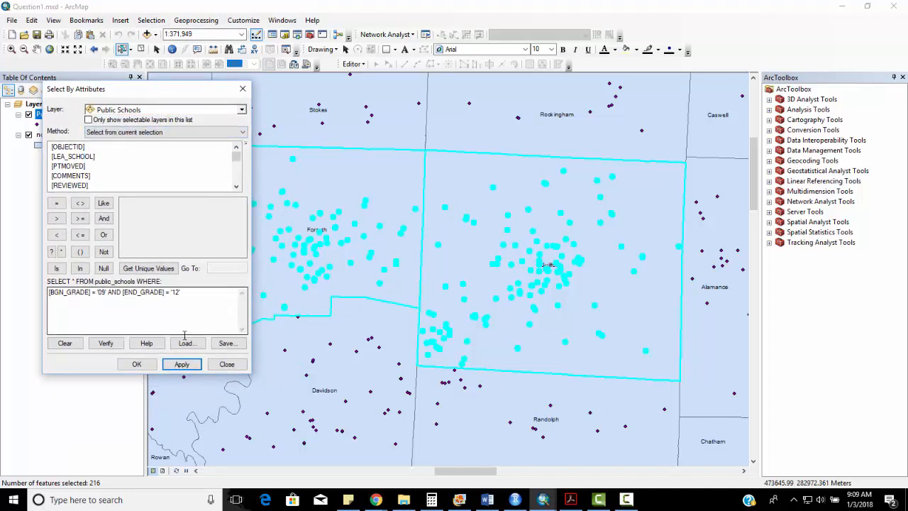
left_click(190, 366)
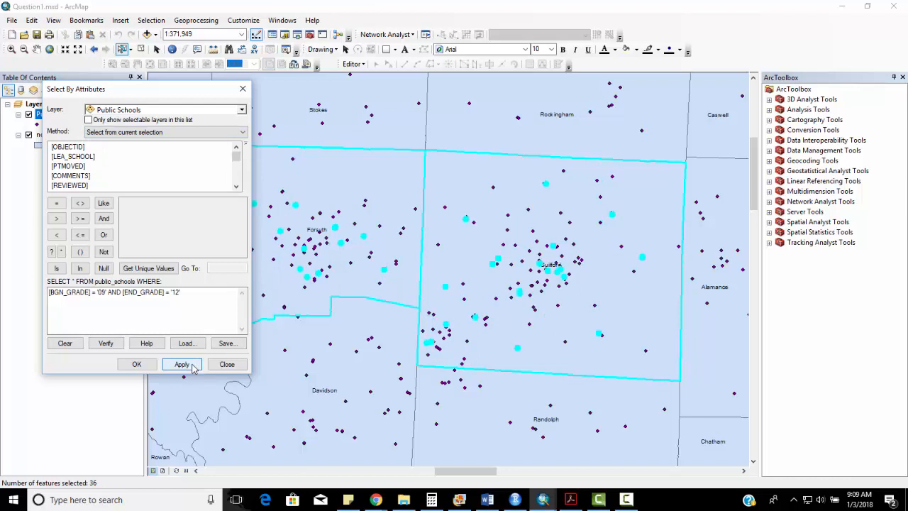